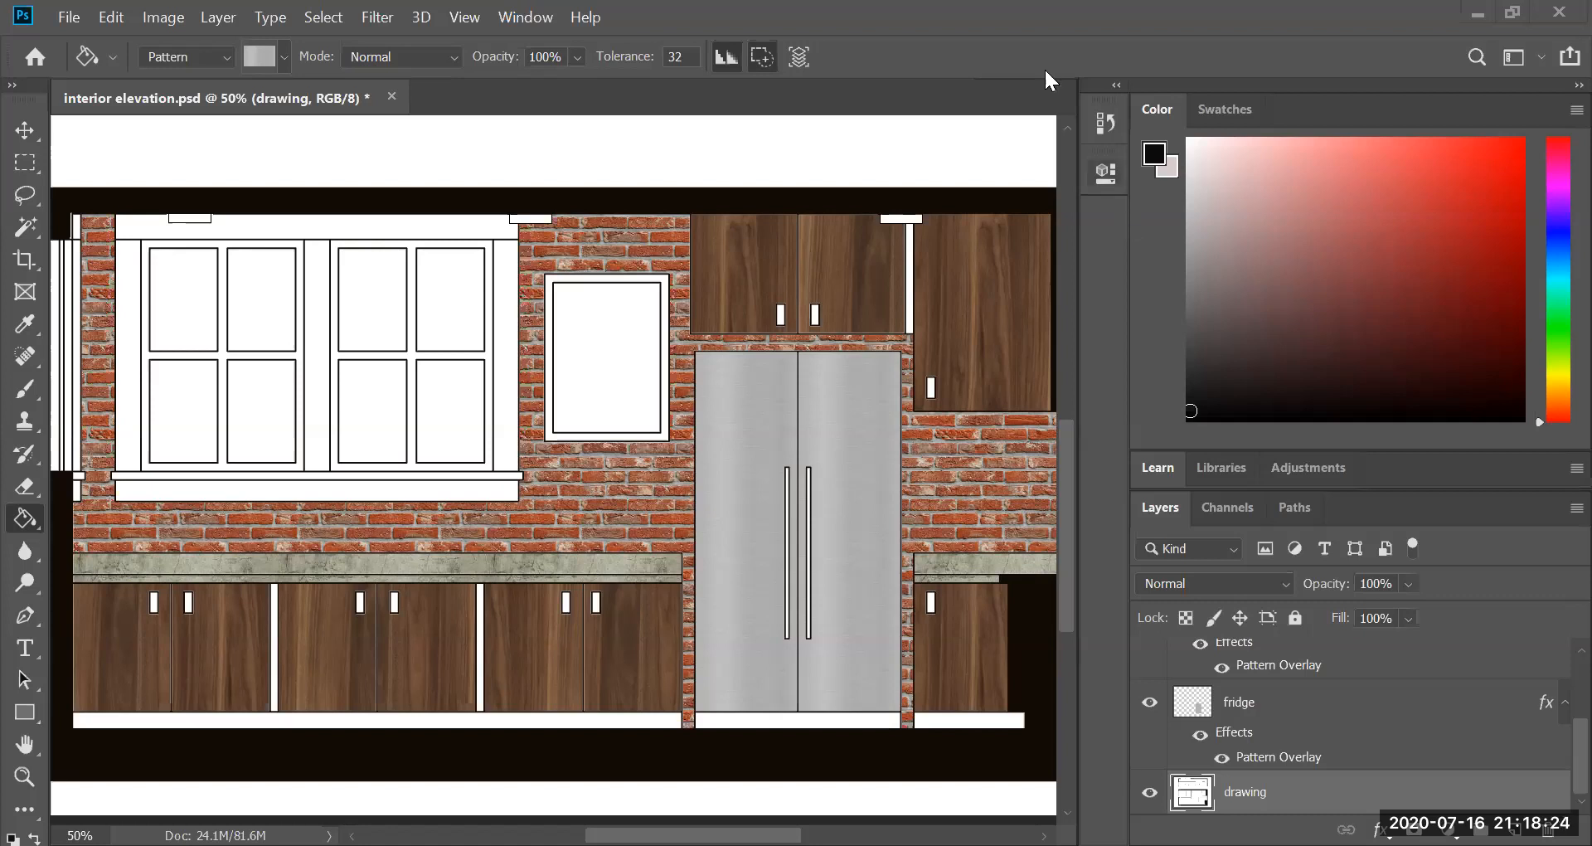
Step: Try to open the image exterior 1 from the Elevation textures folder
click(69, 16)
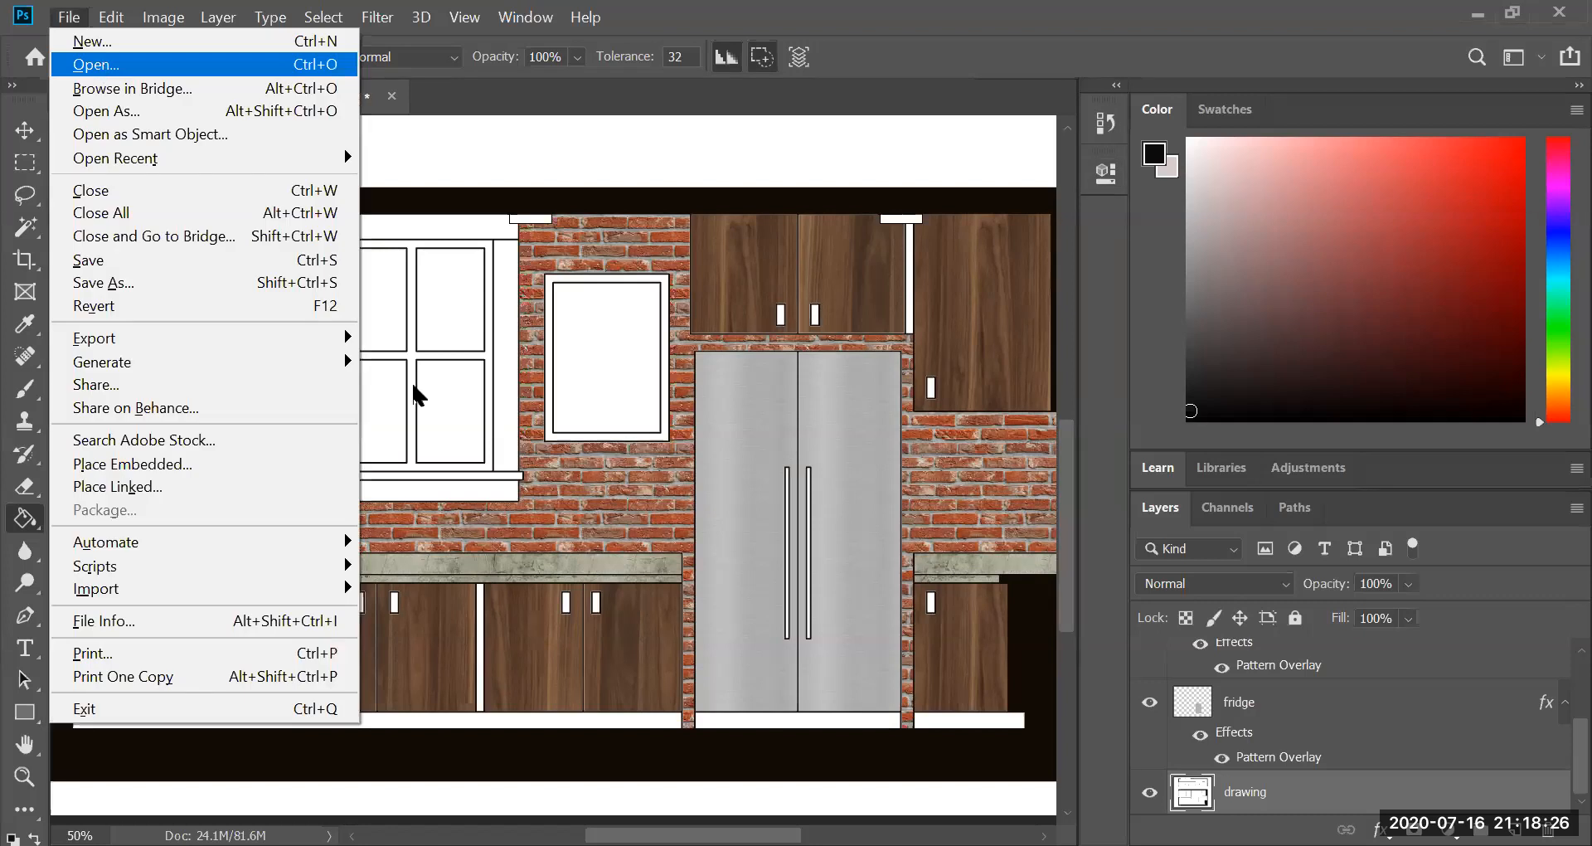
key(Return)
drag(443, 156, 468, 325)
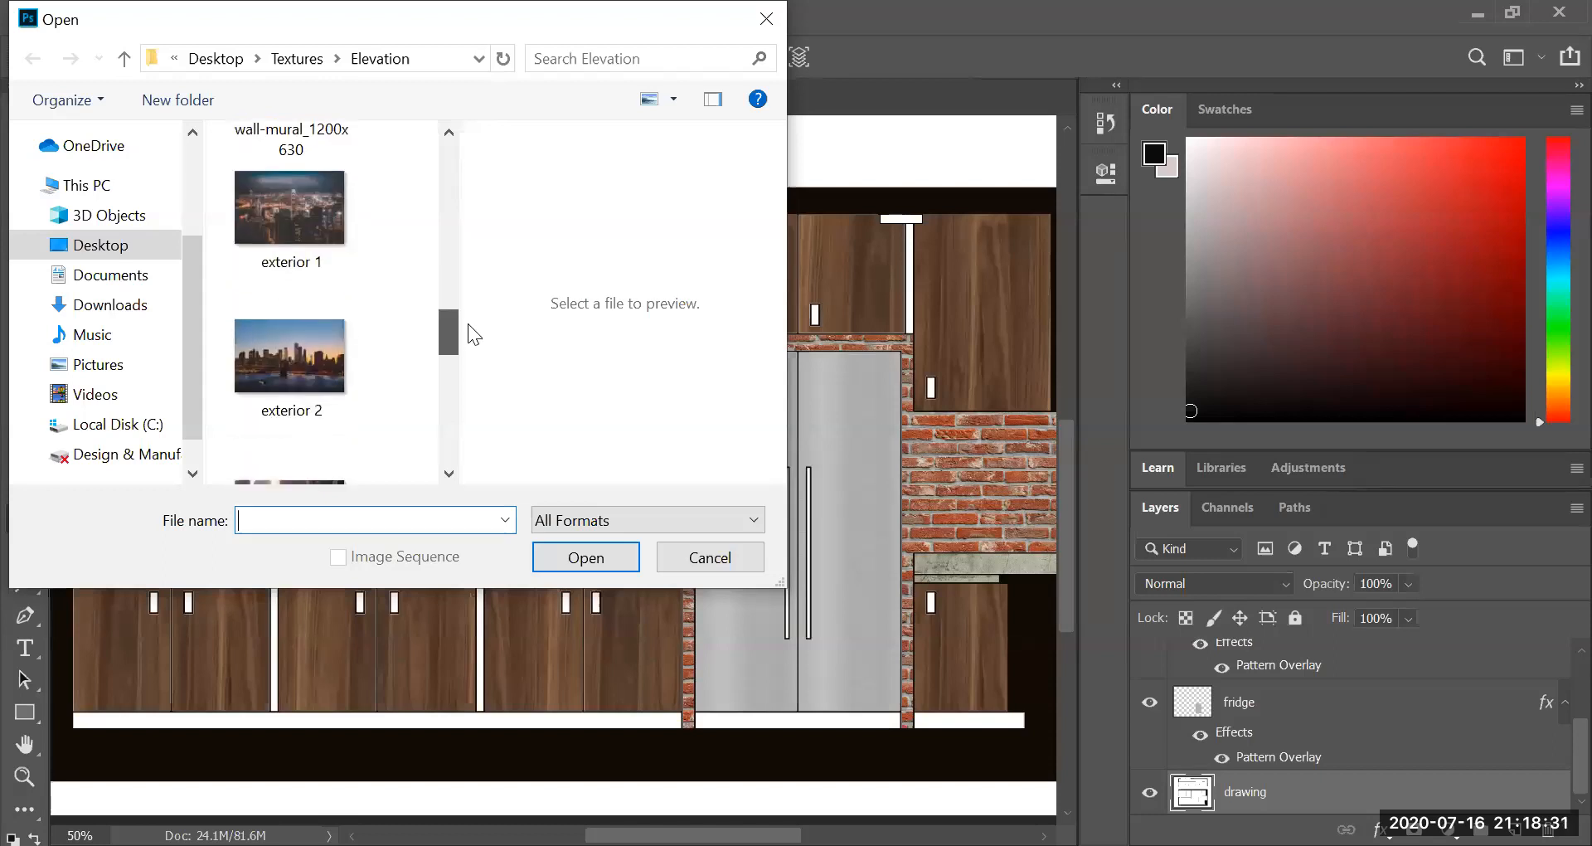
click(312, 215)
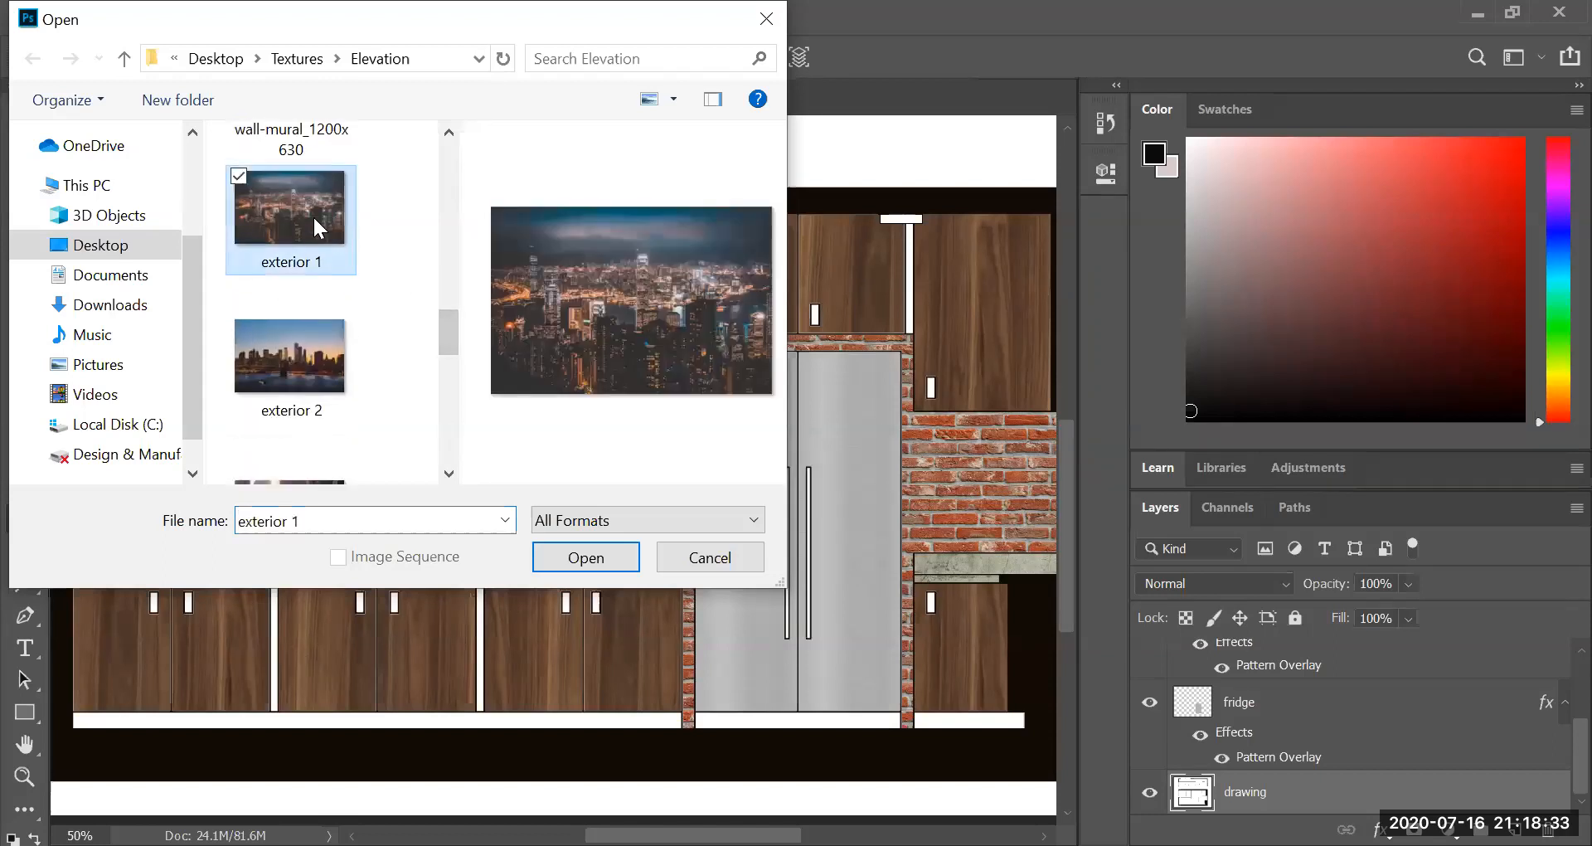
click(598, 561)
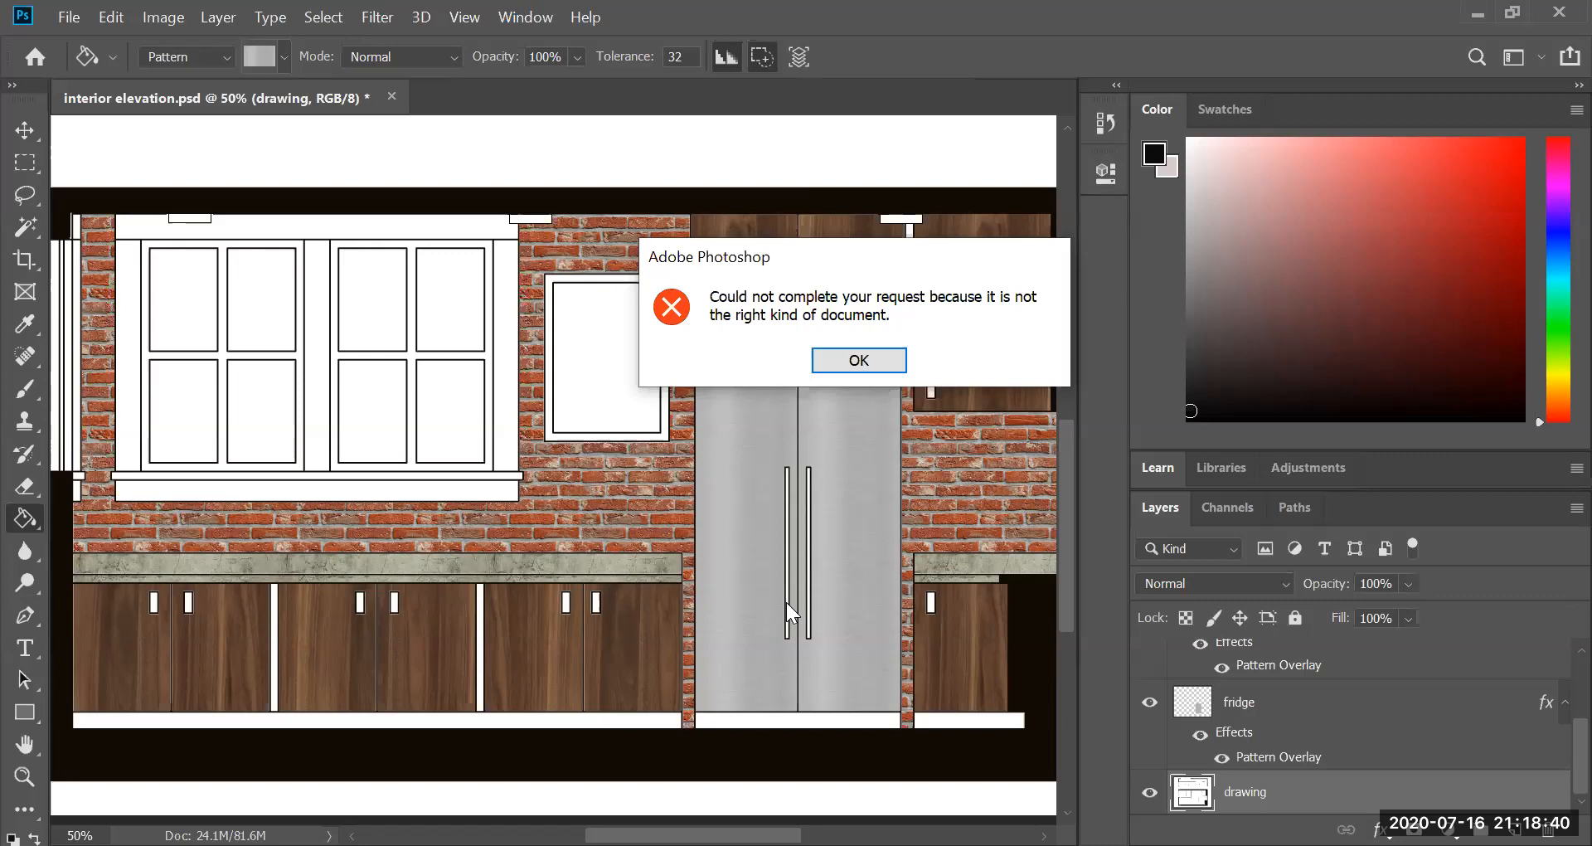
click(841, 360)
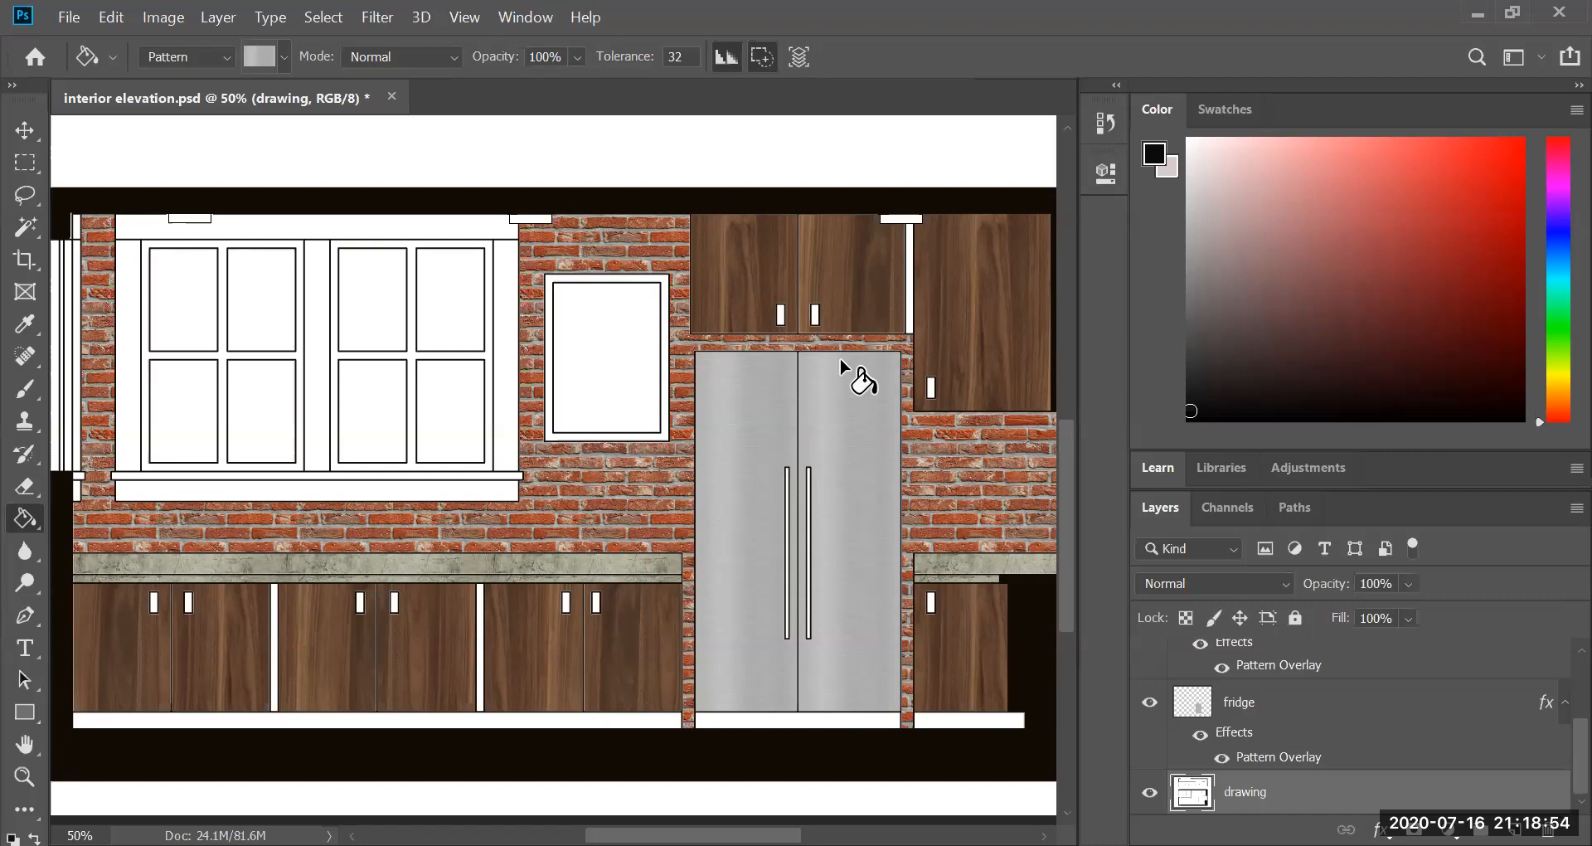
Step: Open the image 350px-Pittsburgh_skyline_2015_from_Mount_Washington from the Elevation textures folder
click(70, 16)
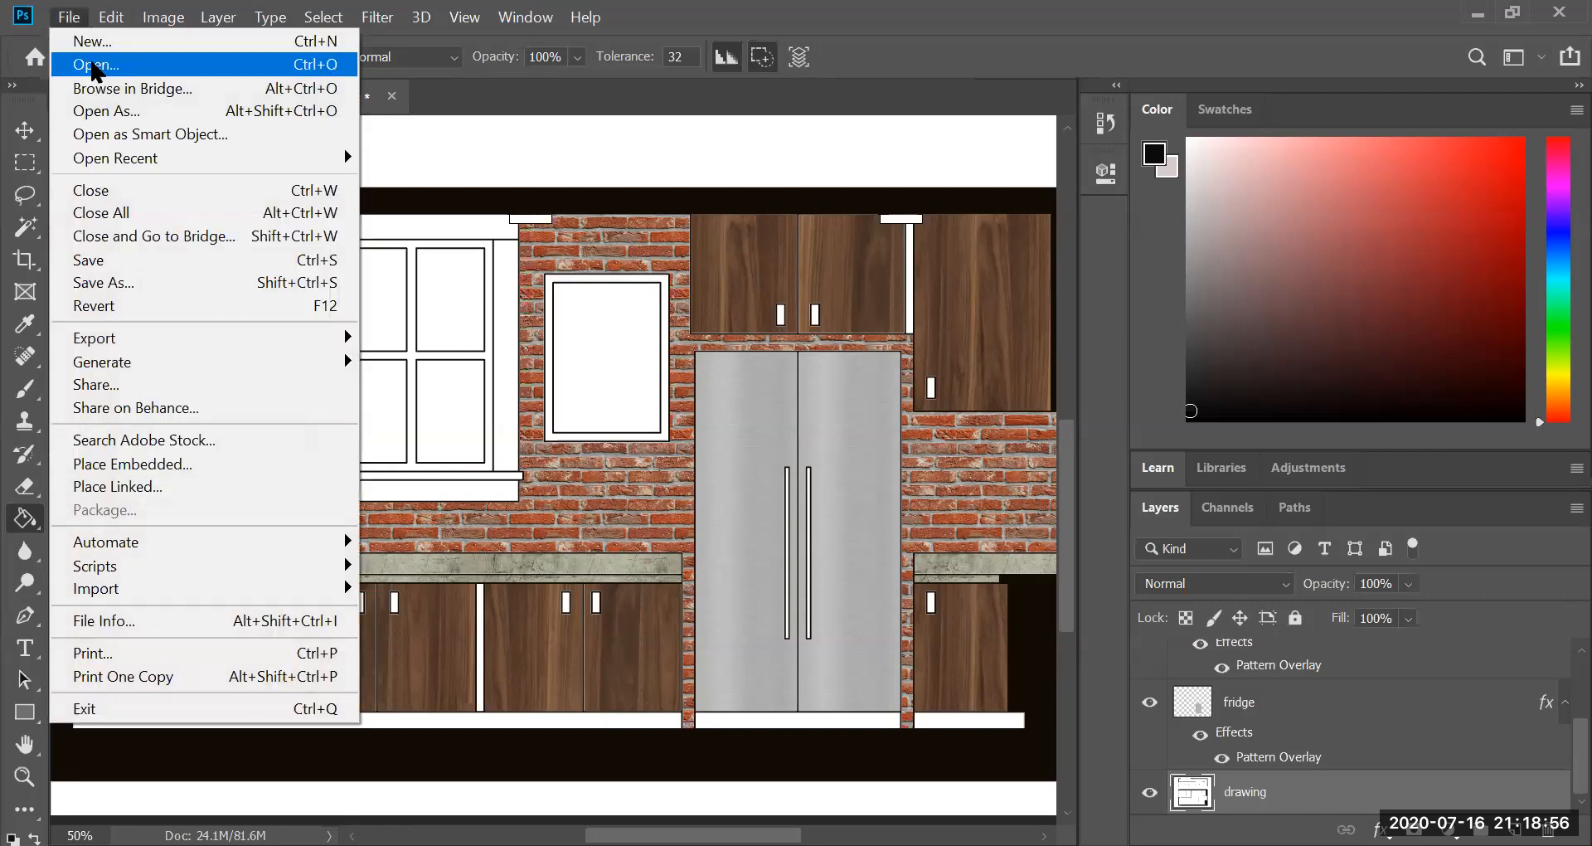
click(95, 67)
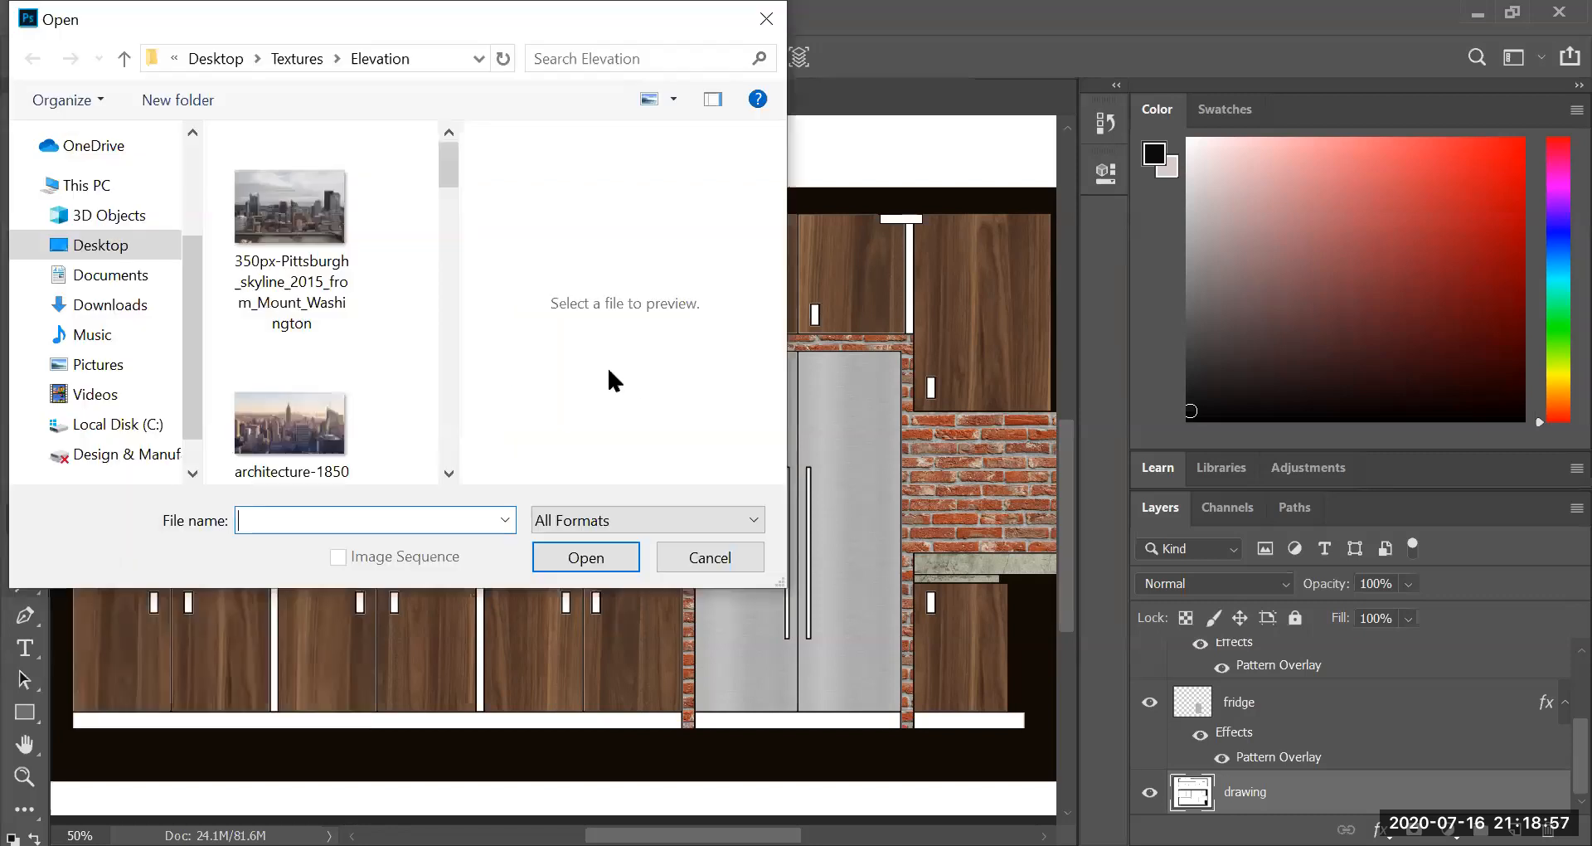
click(339, 234)
click(596, 558)
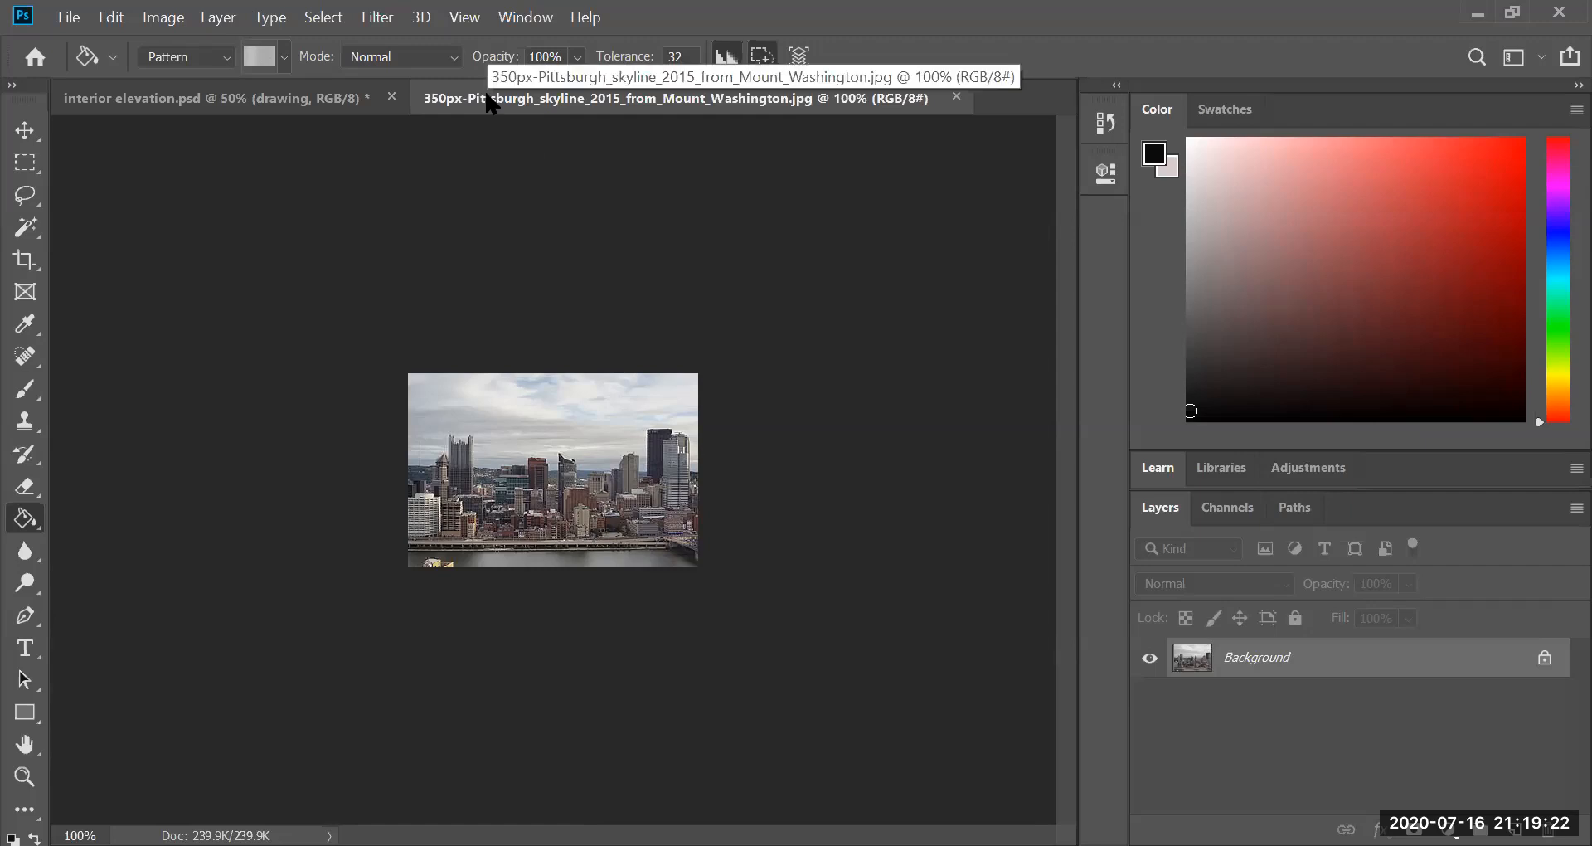
Step: Float the skyline image's window, copy the image with the Move tool onto the elevation's large window, and close the source image
drag(491, 111, 528, 197)
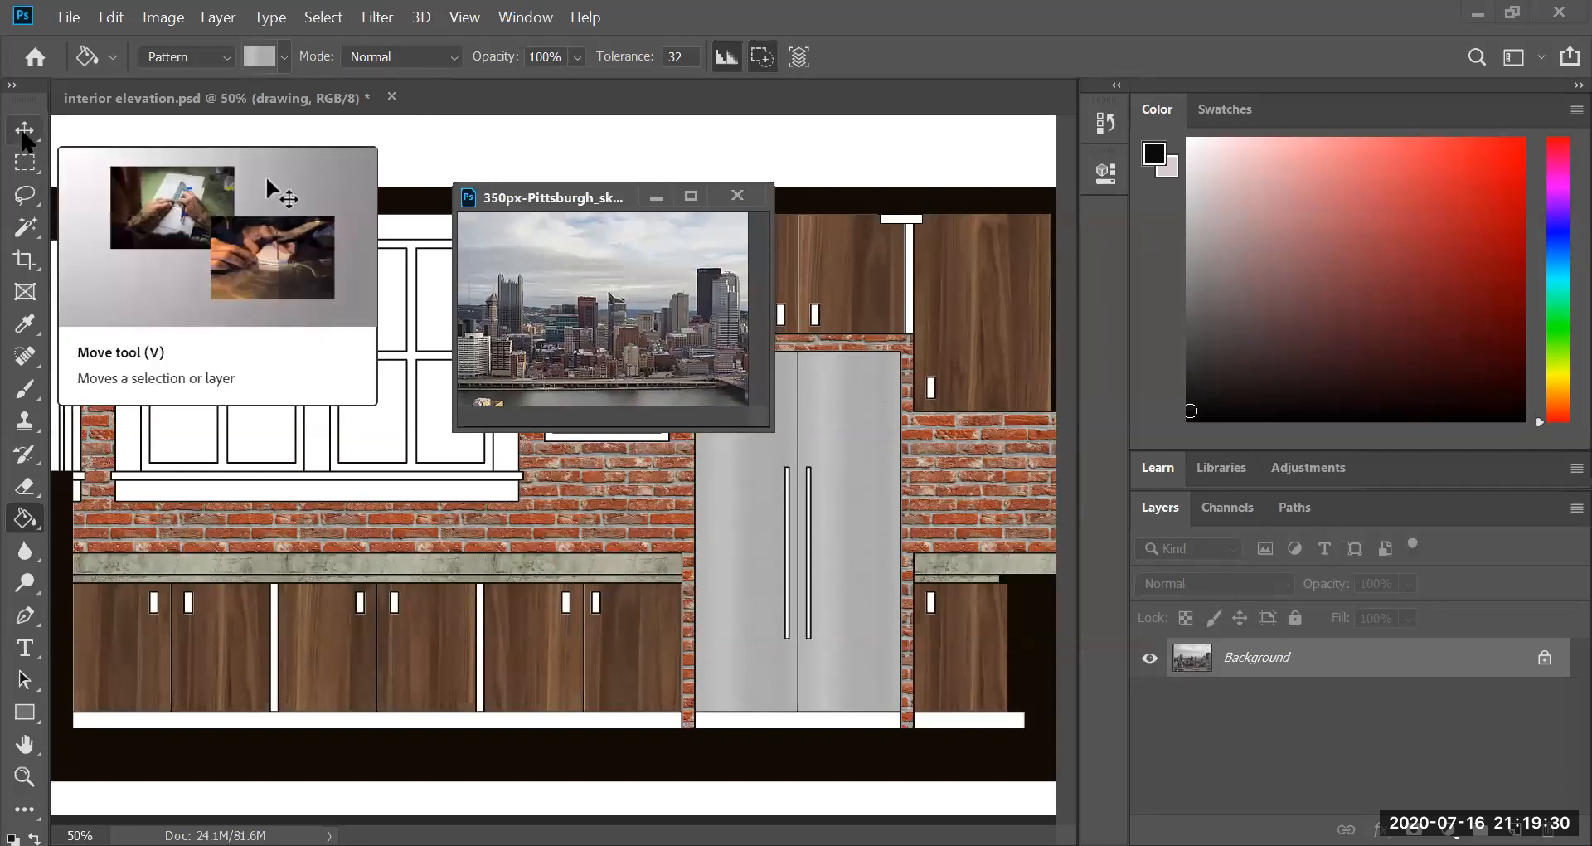
click(24, 133)
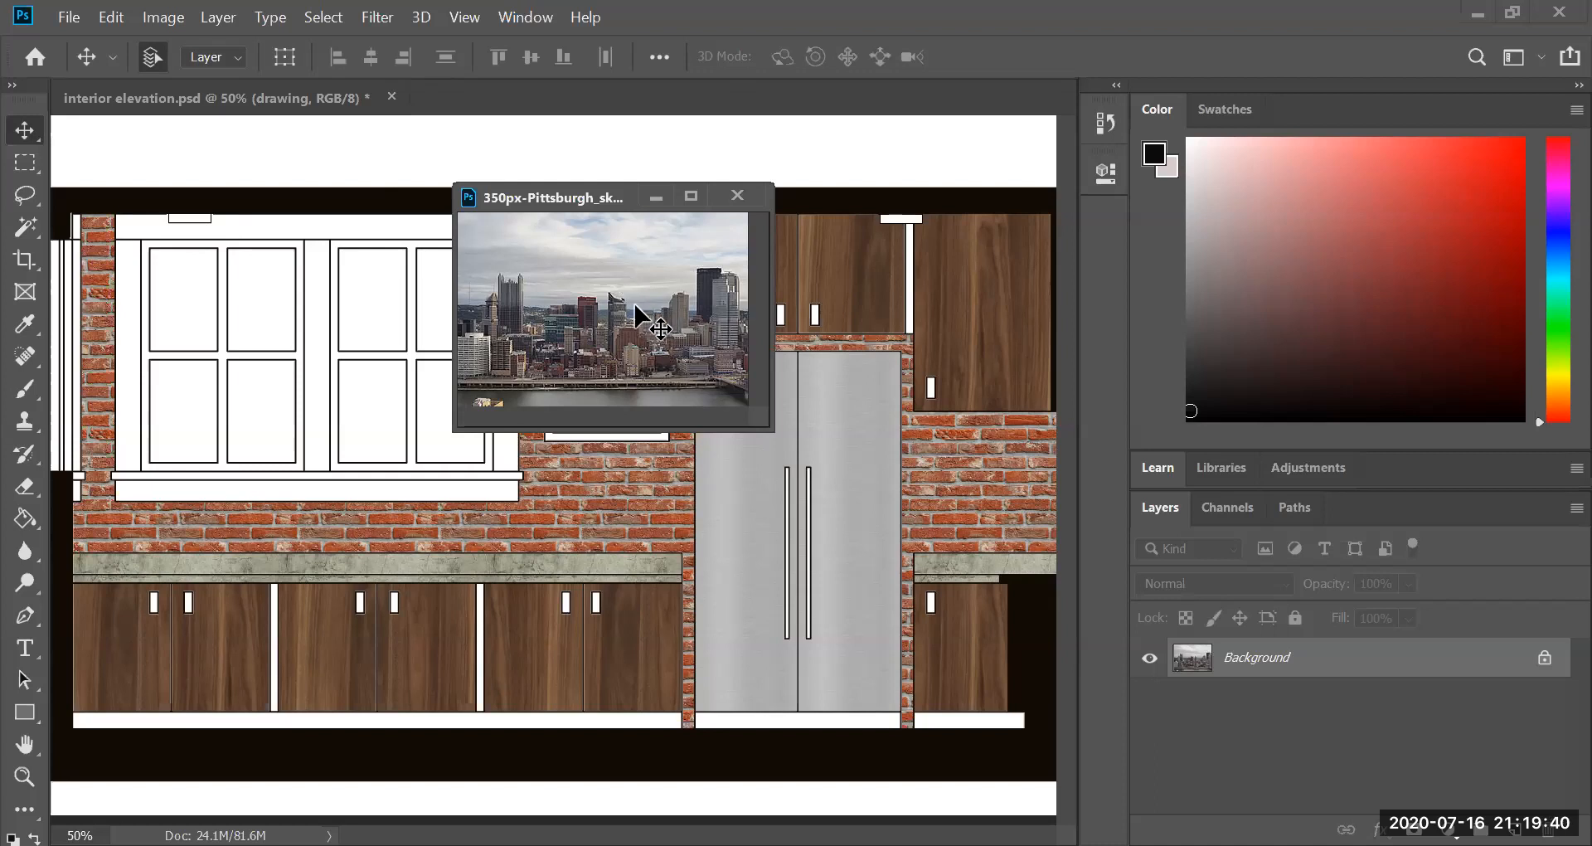
drag(631, 305, 209, 391)
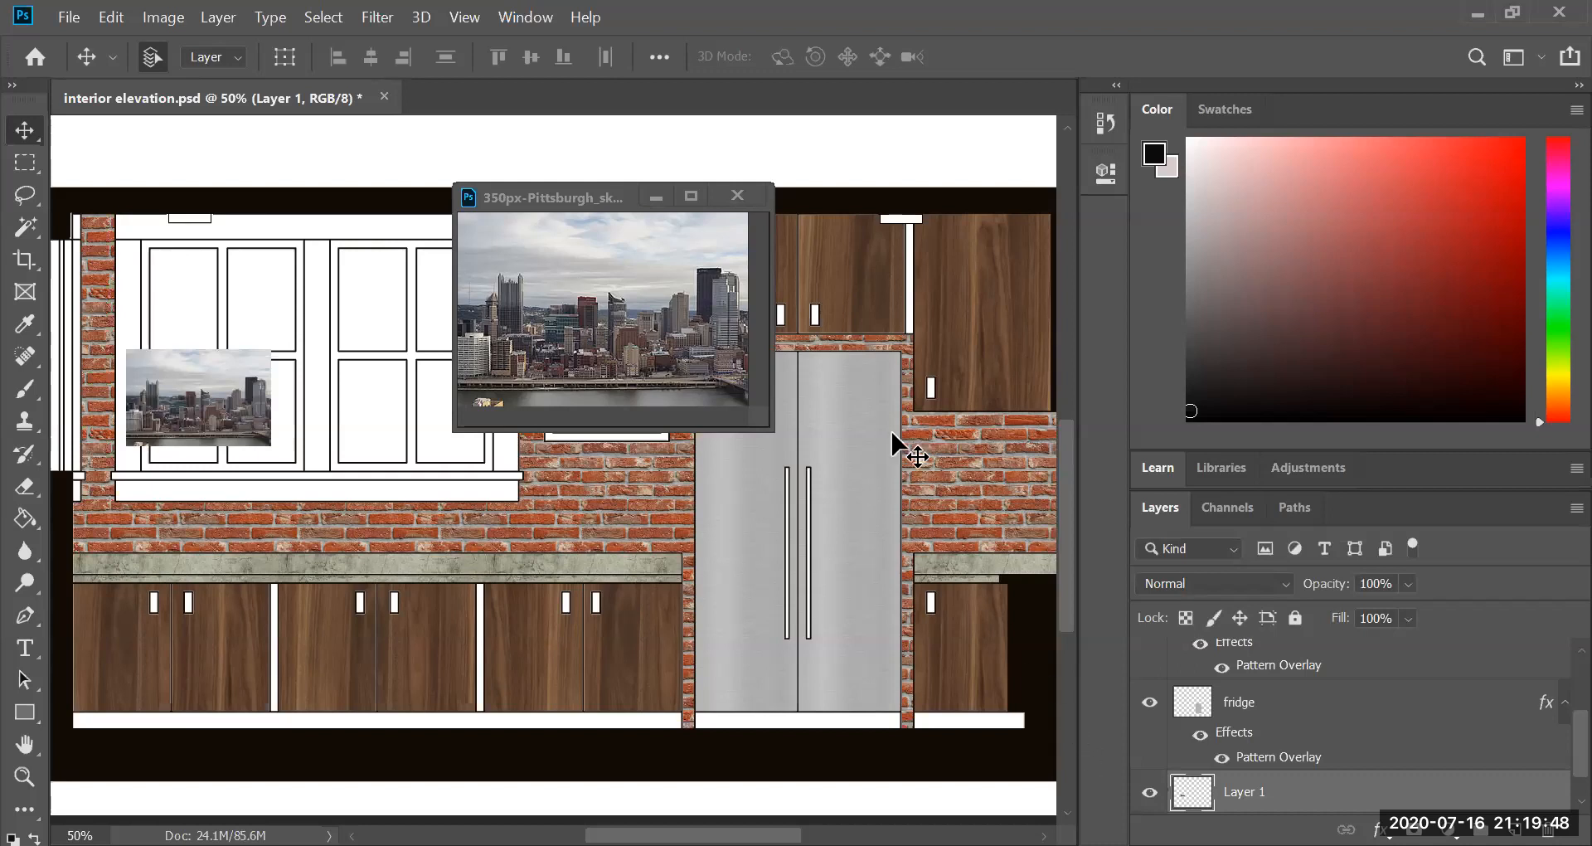
click(739, 197)
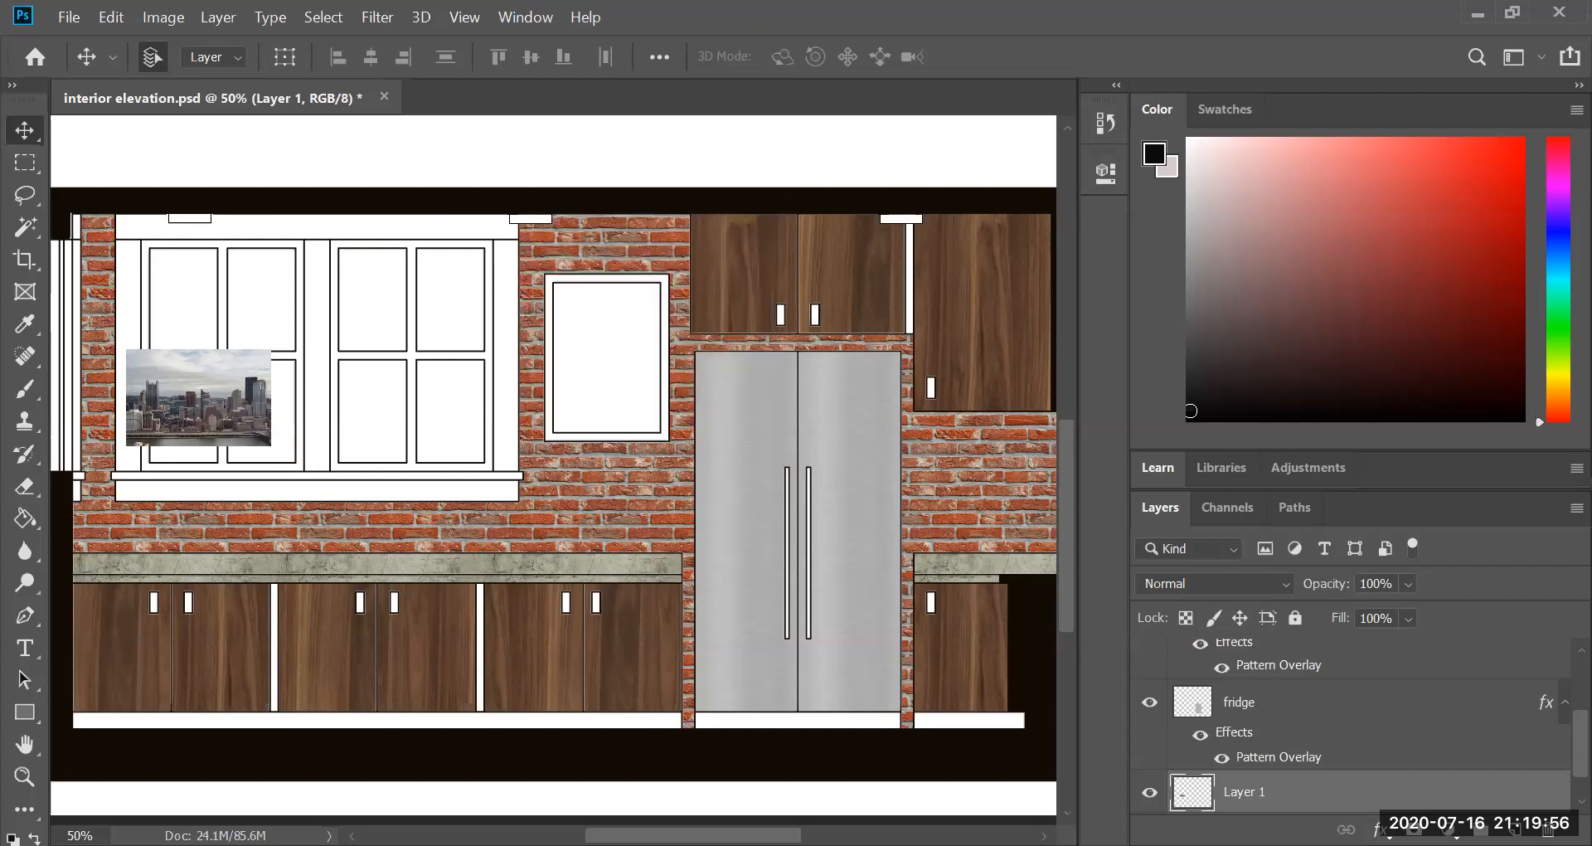
Step: Rename the new skyline layer as exterior
double_click(1258, 791)
text(exterior)
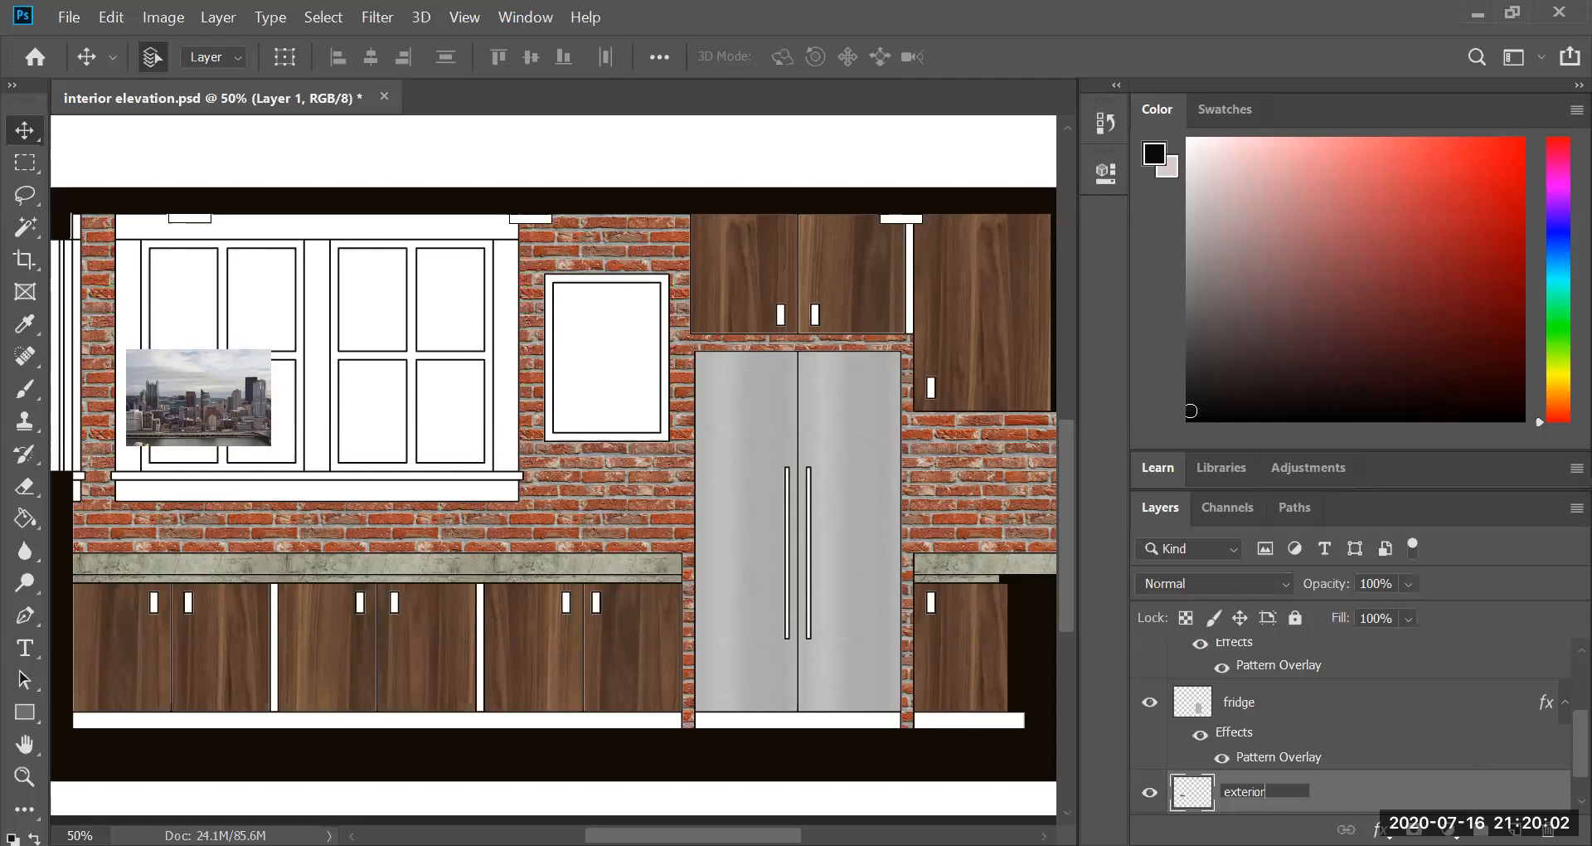
key(Return)
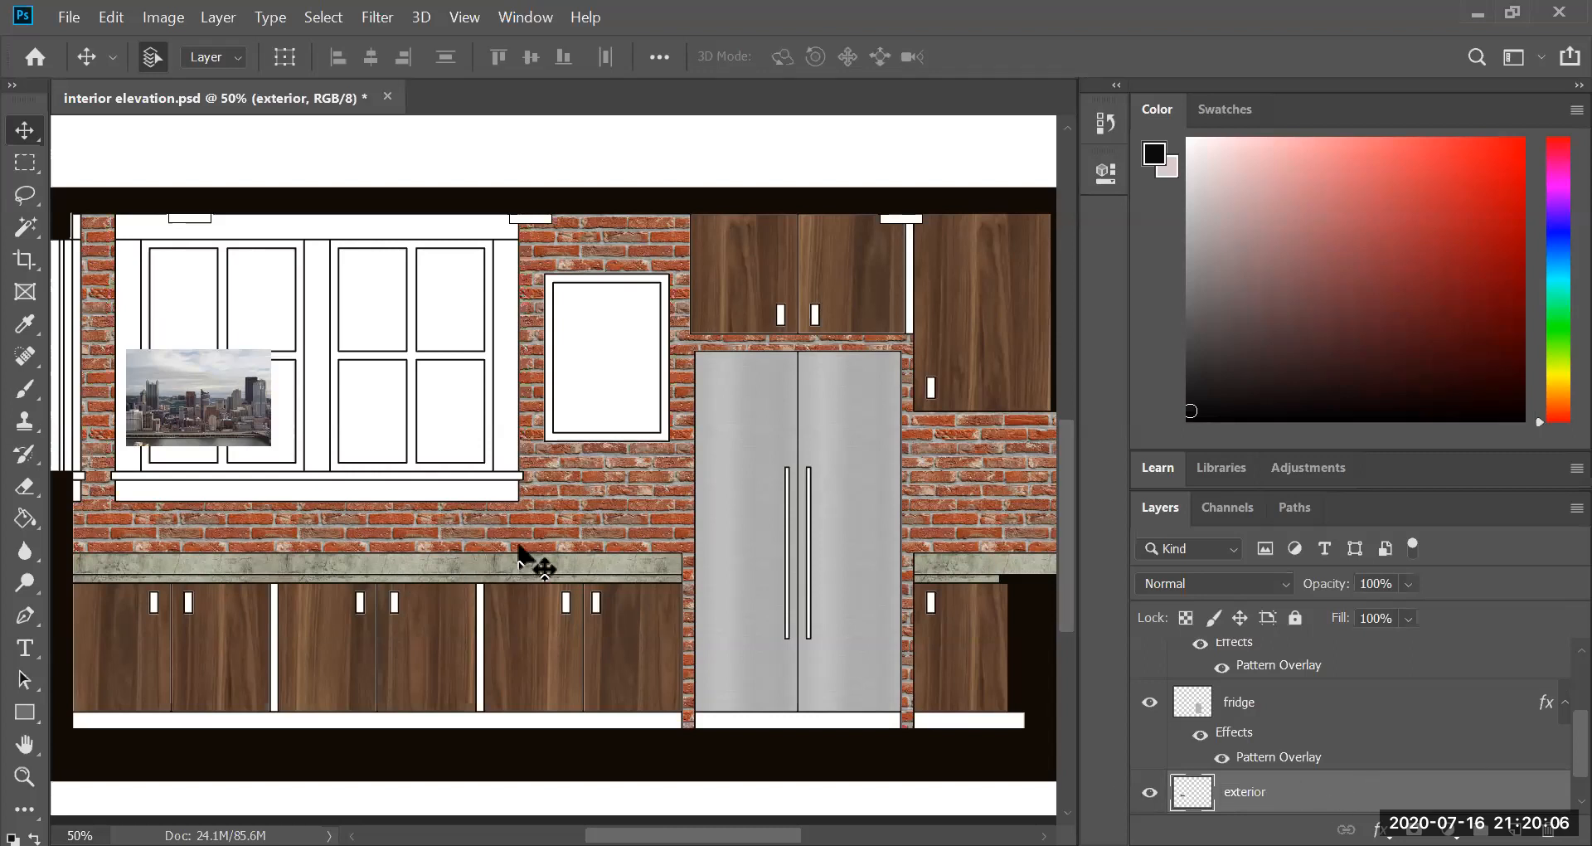
Step: Scale the exterior layer to about 251% in width and height and position it to cover the panes of the large window
drag(212, 342, 229, 296)
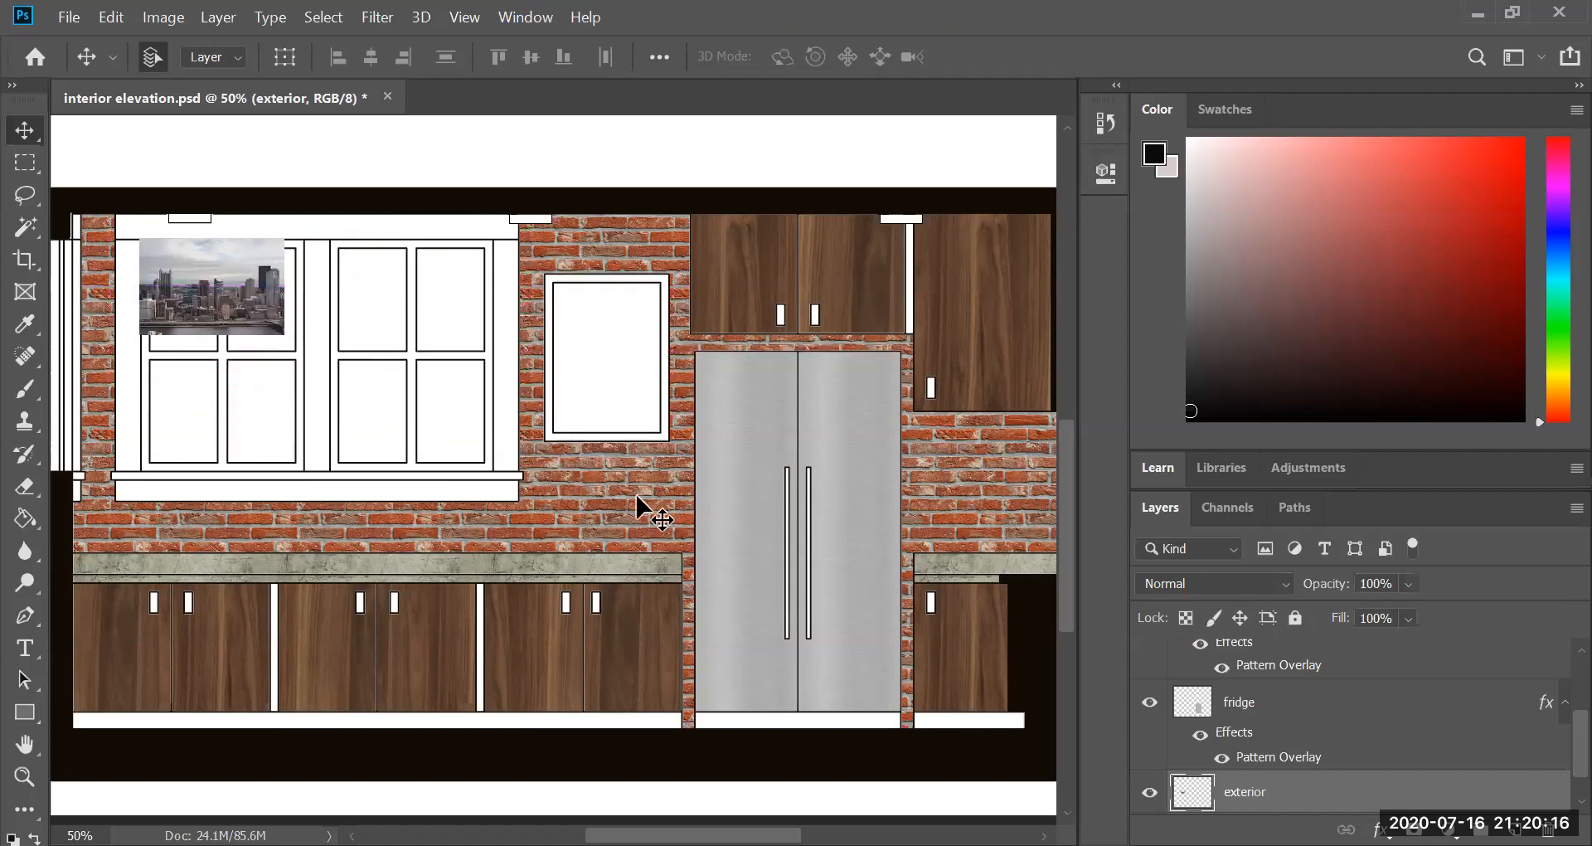
click(130, 9)
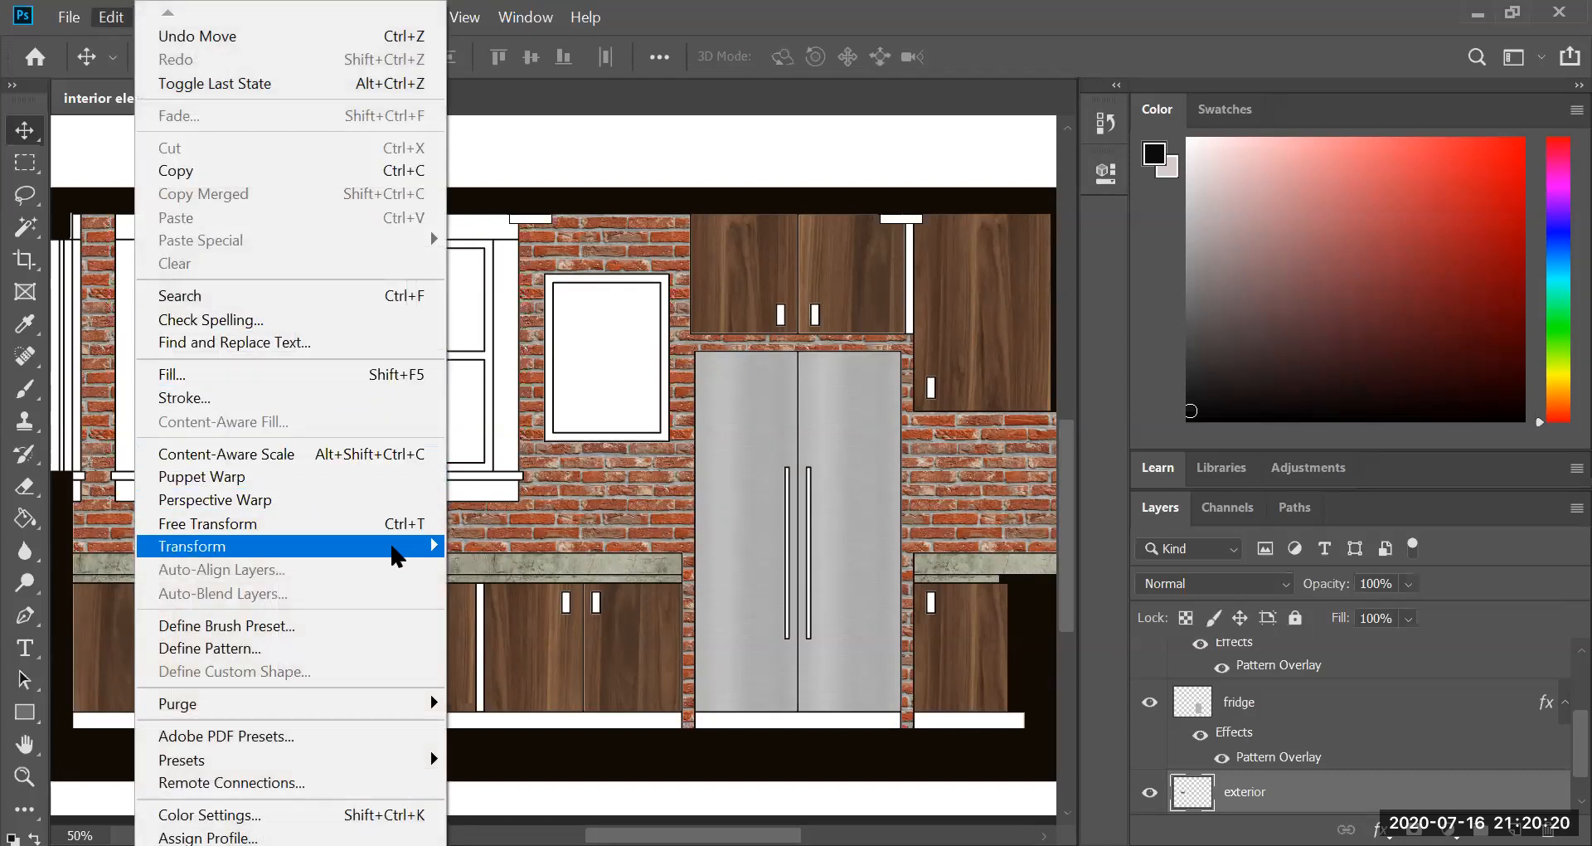
mouse_move(392, 548)
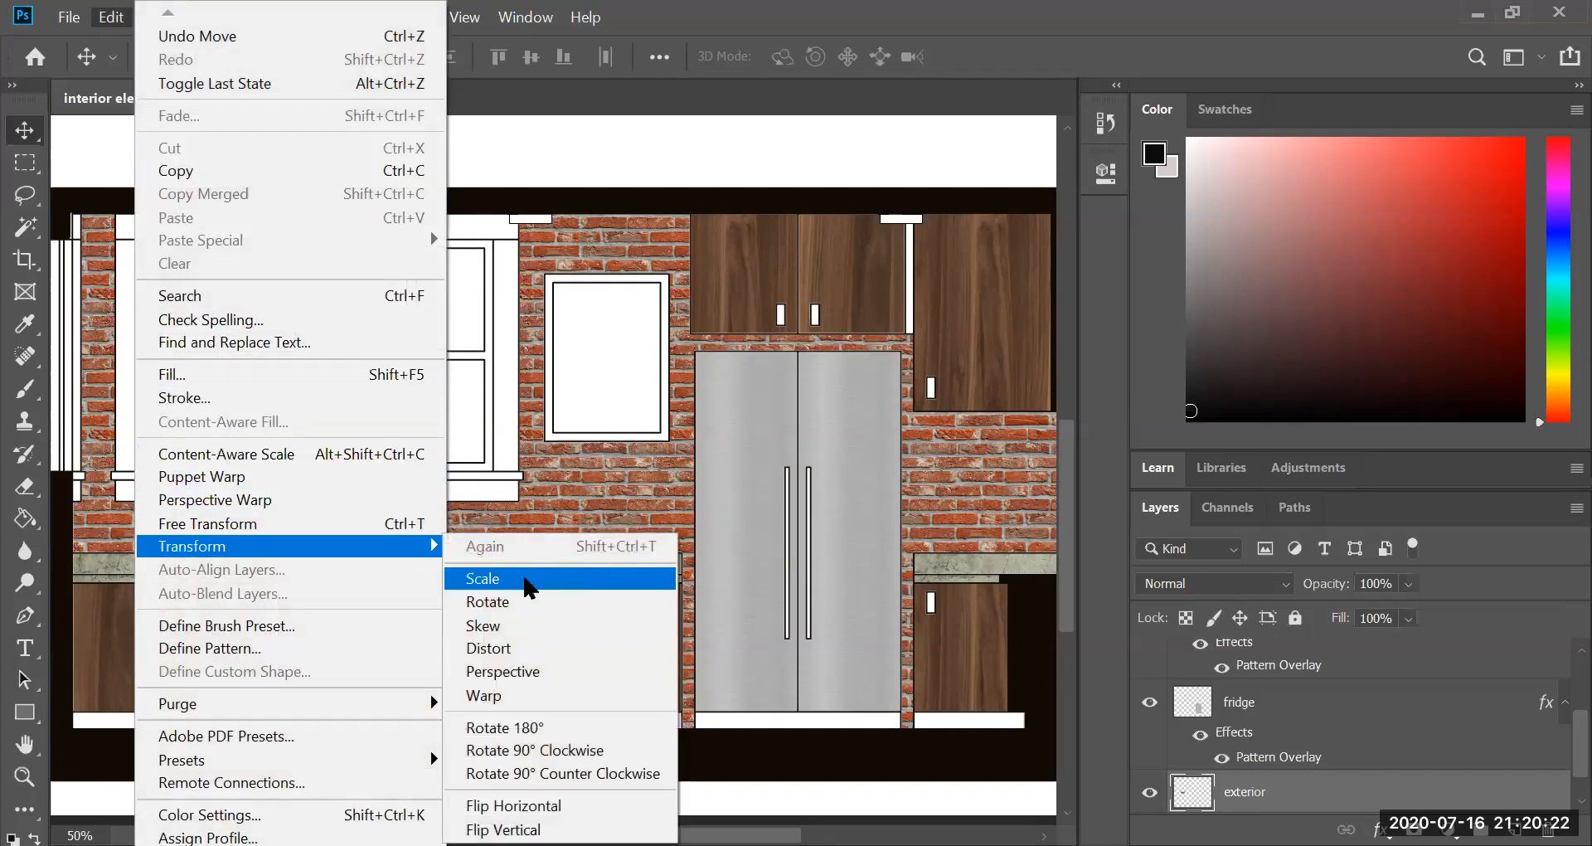
click(528, 580)
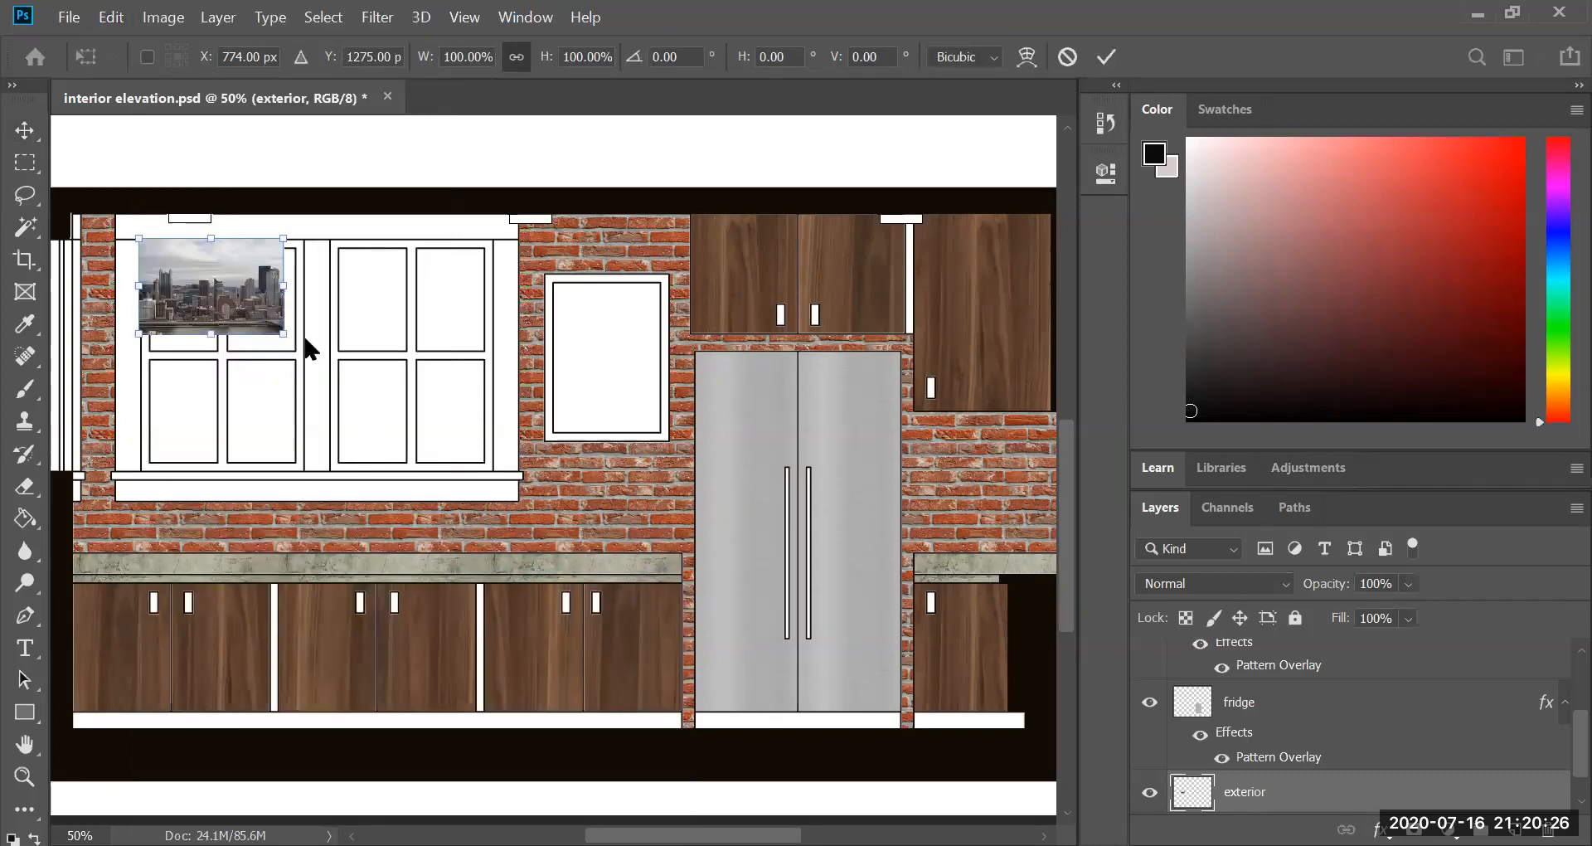
drag(425, 421, 497, 481)
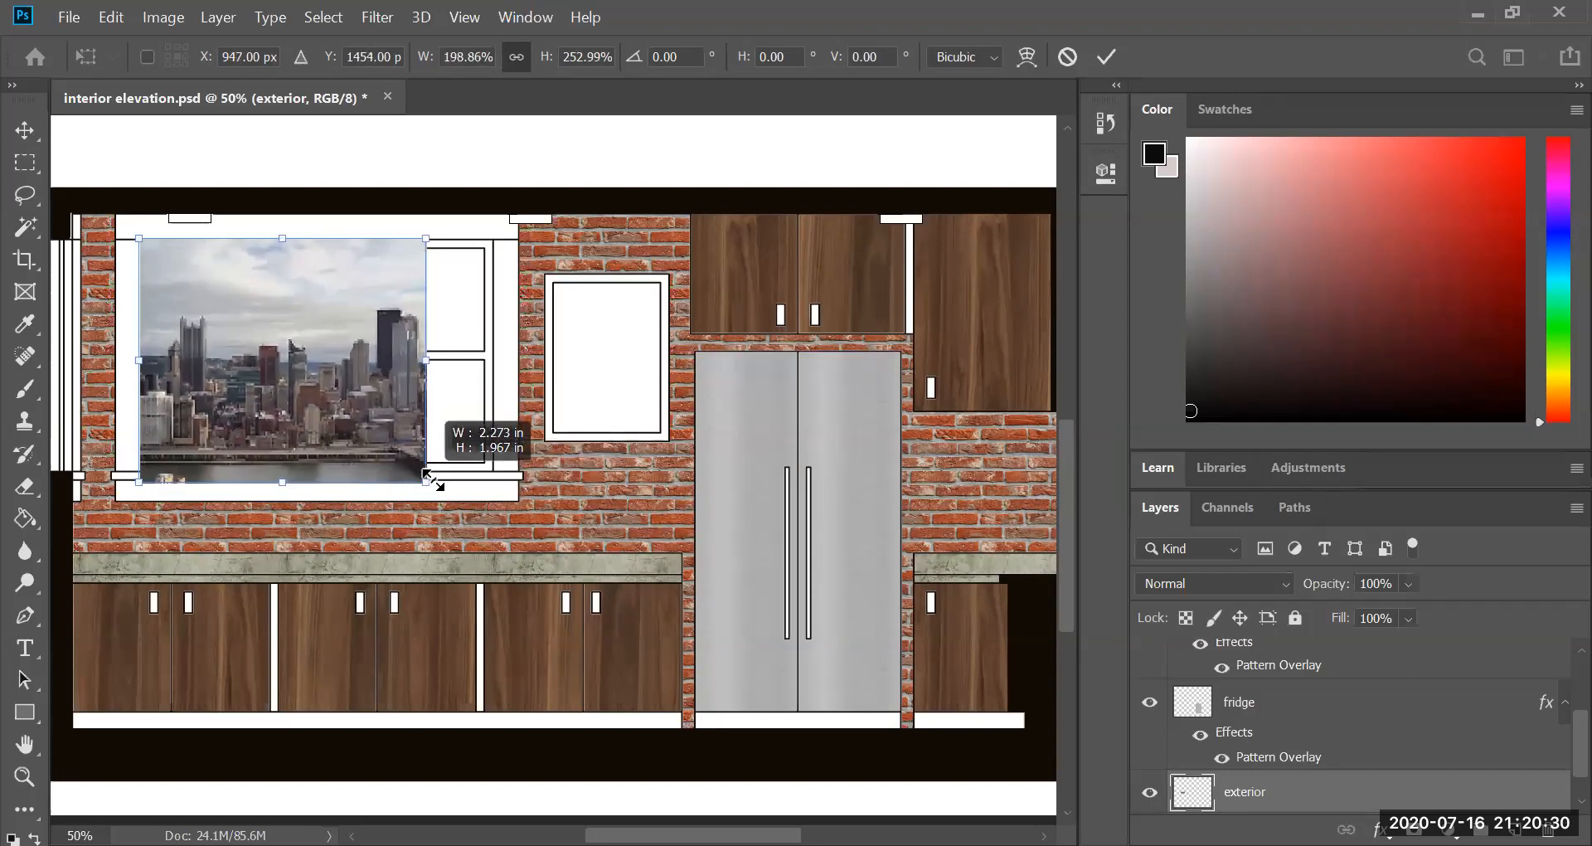
drag(485, 463, 522, 469)
drag(430, 430, 471, 425)
drag(620, 483, 640, 664)
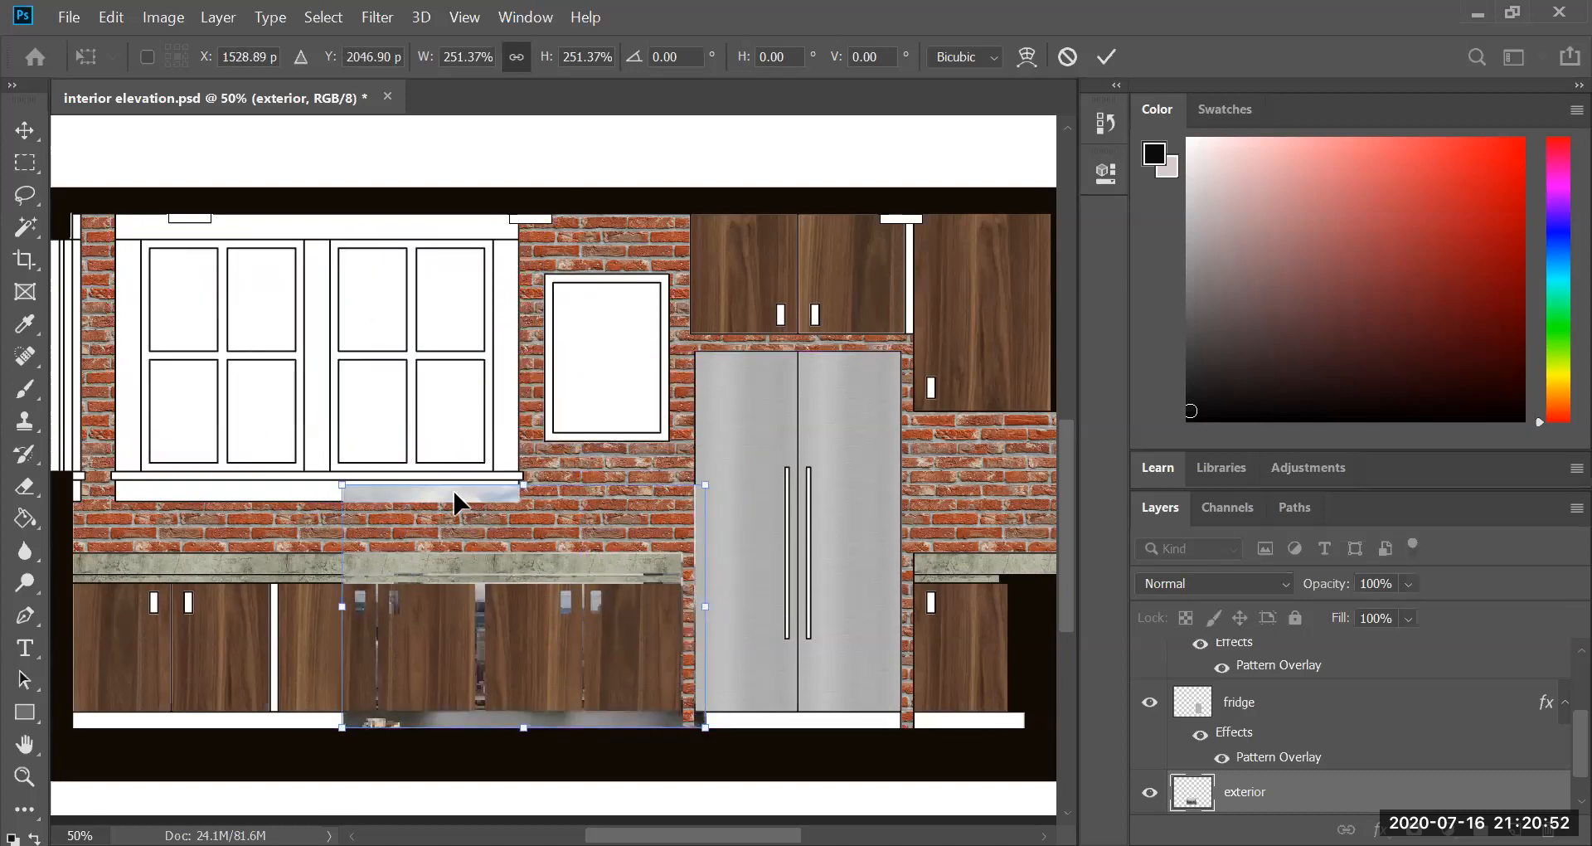
drag(440, 479, 249, 246)
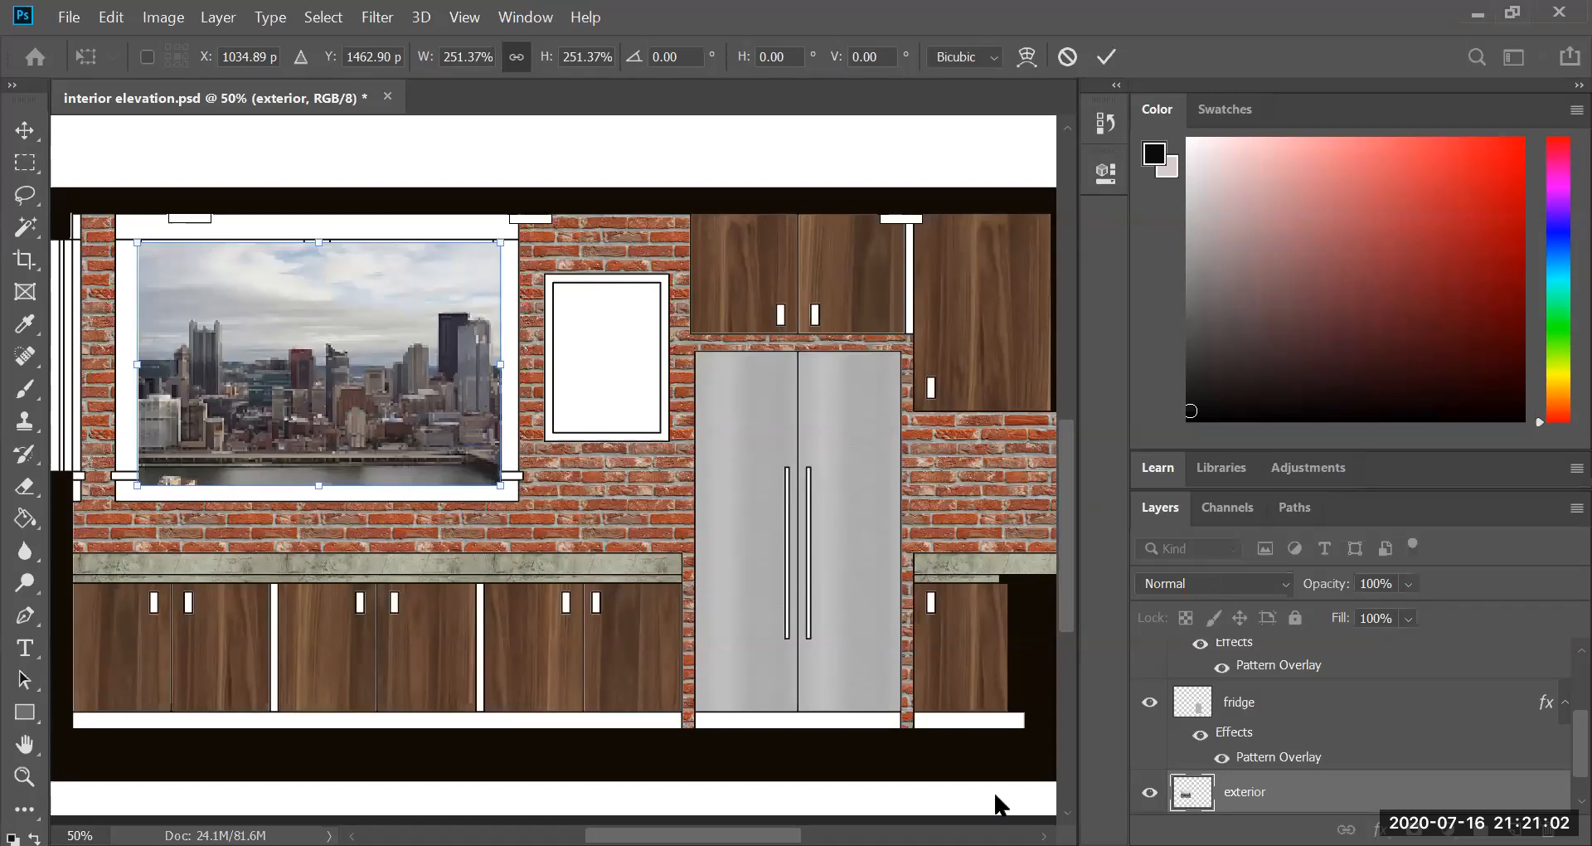
key(Return)
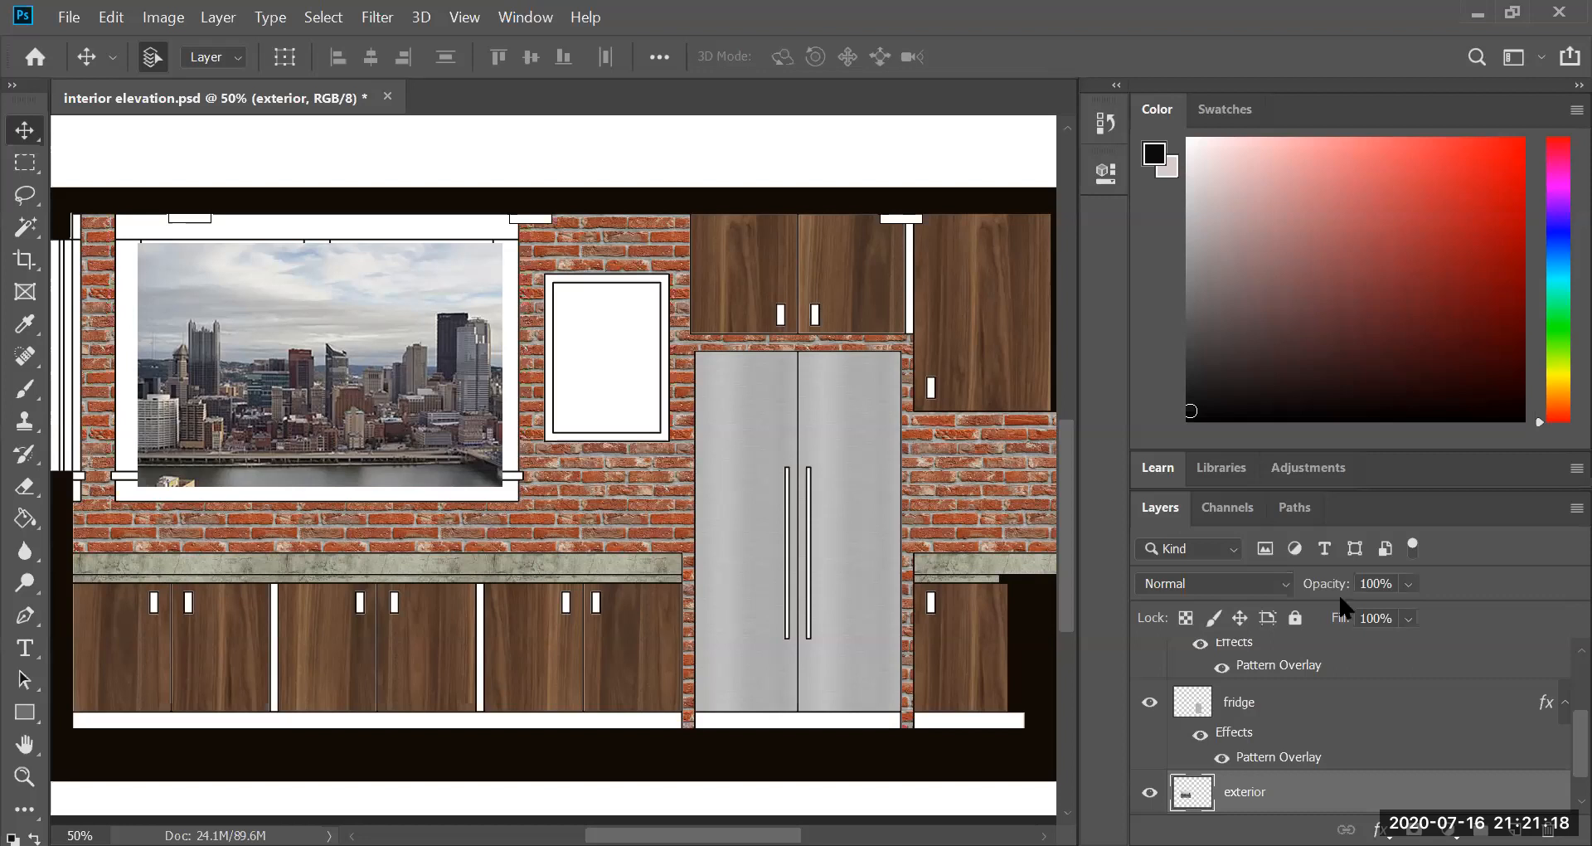
scroll(1476, 689, down, 1)
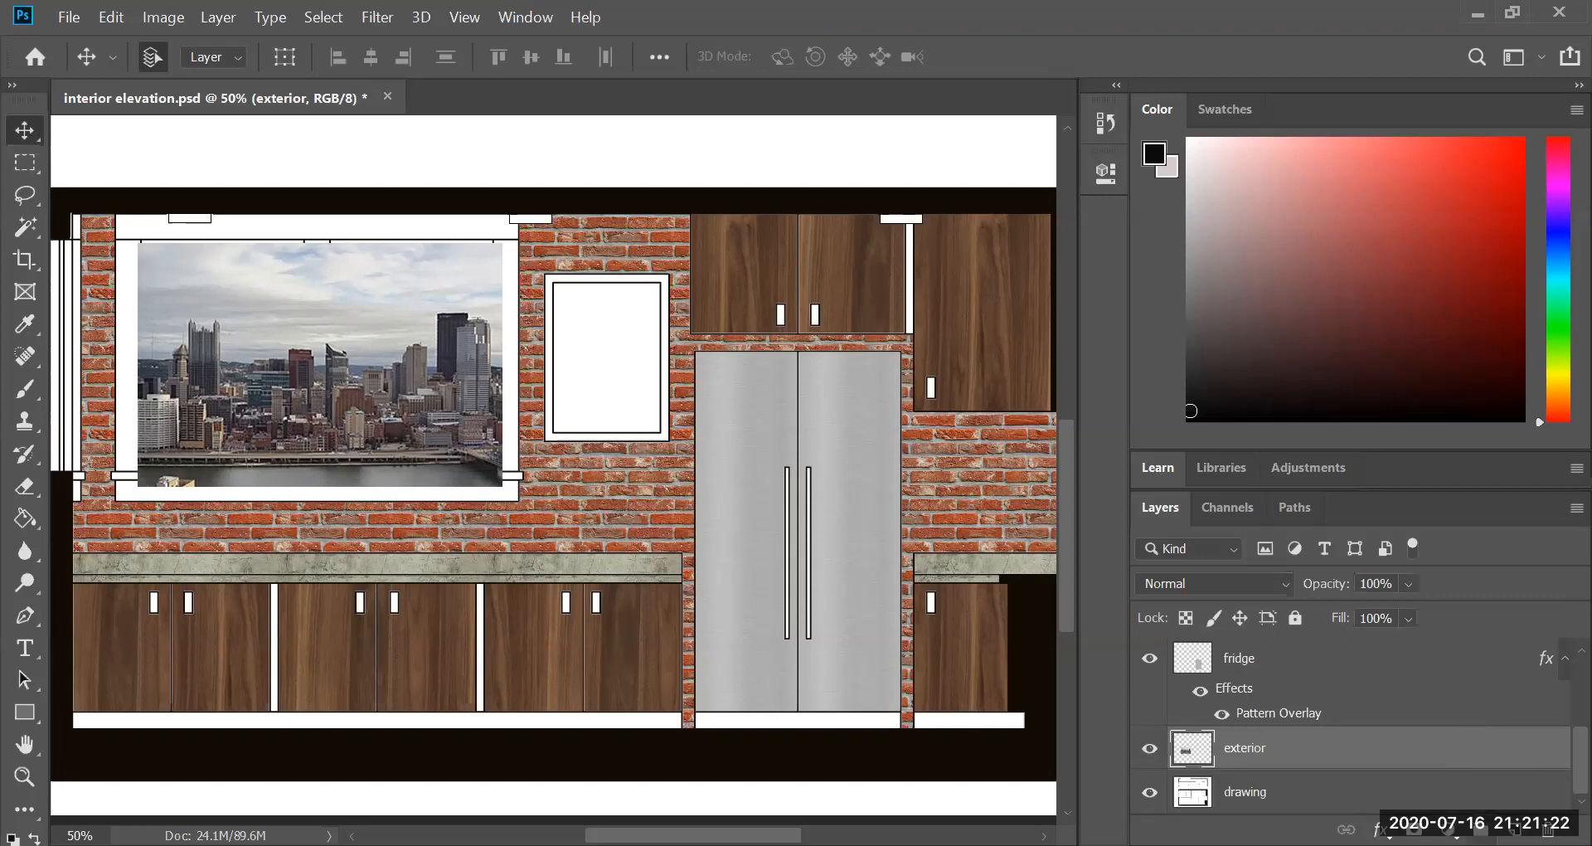
drag(1482, 754, 1481, 830)
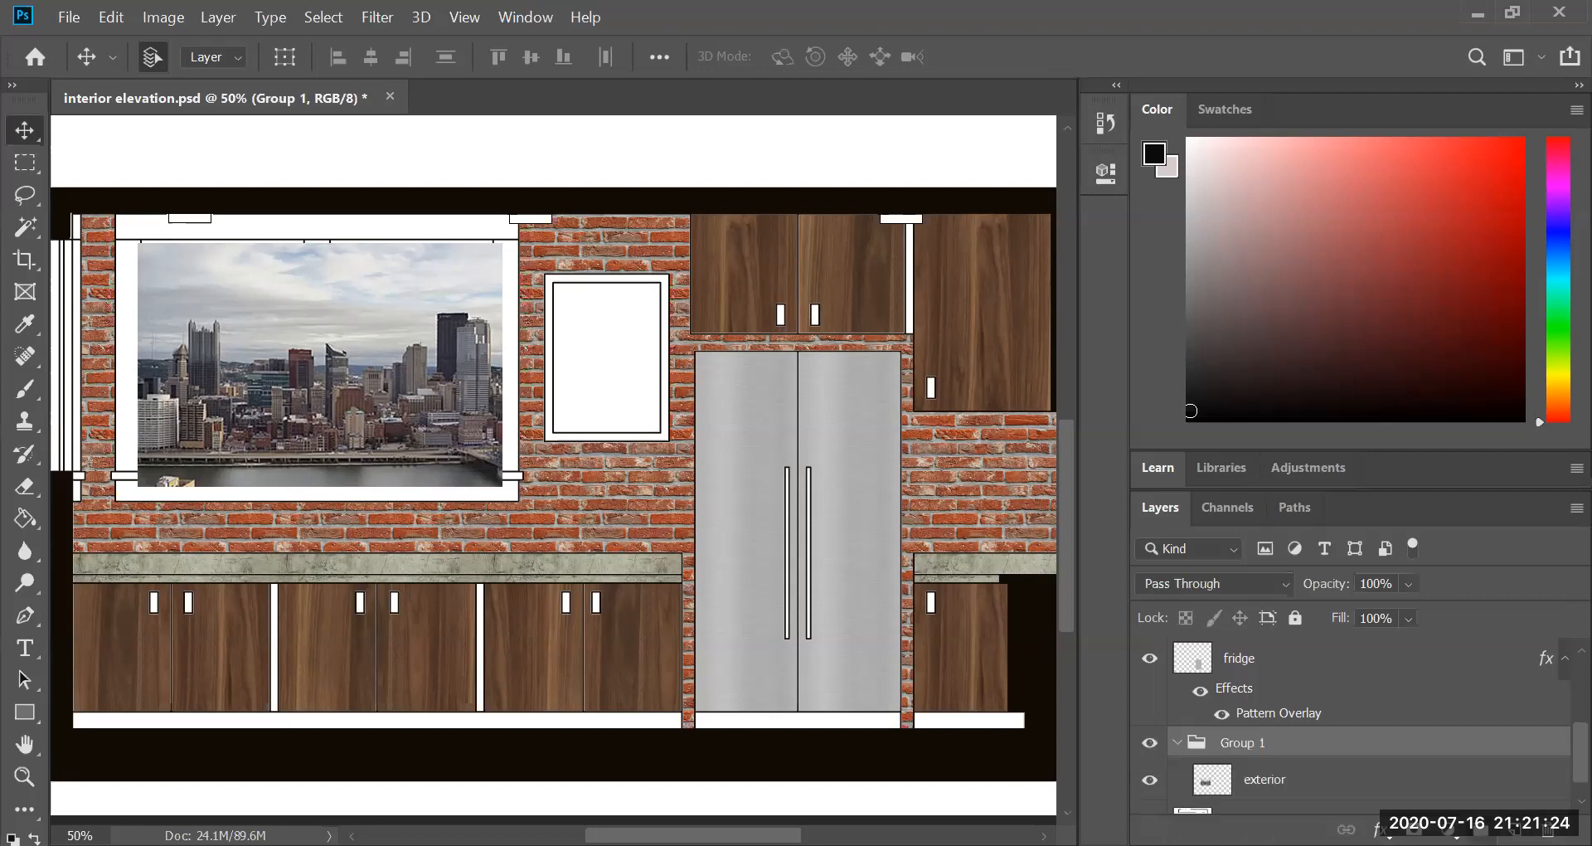
scroll(1514, 747, down, 1)
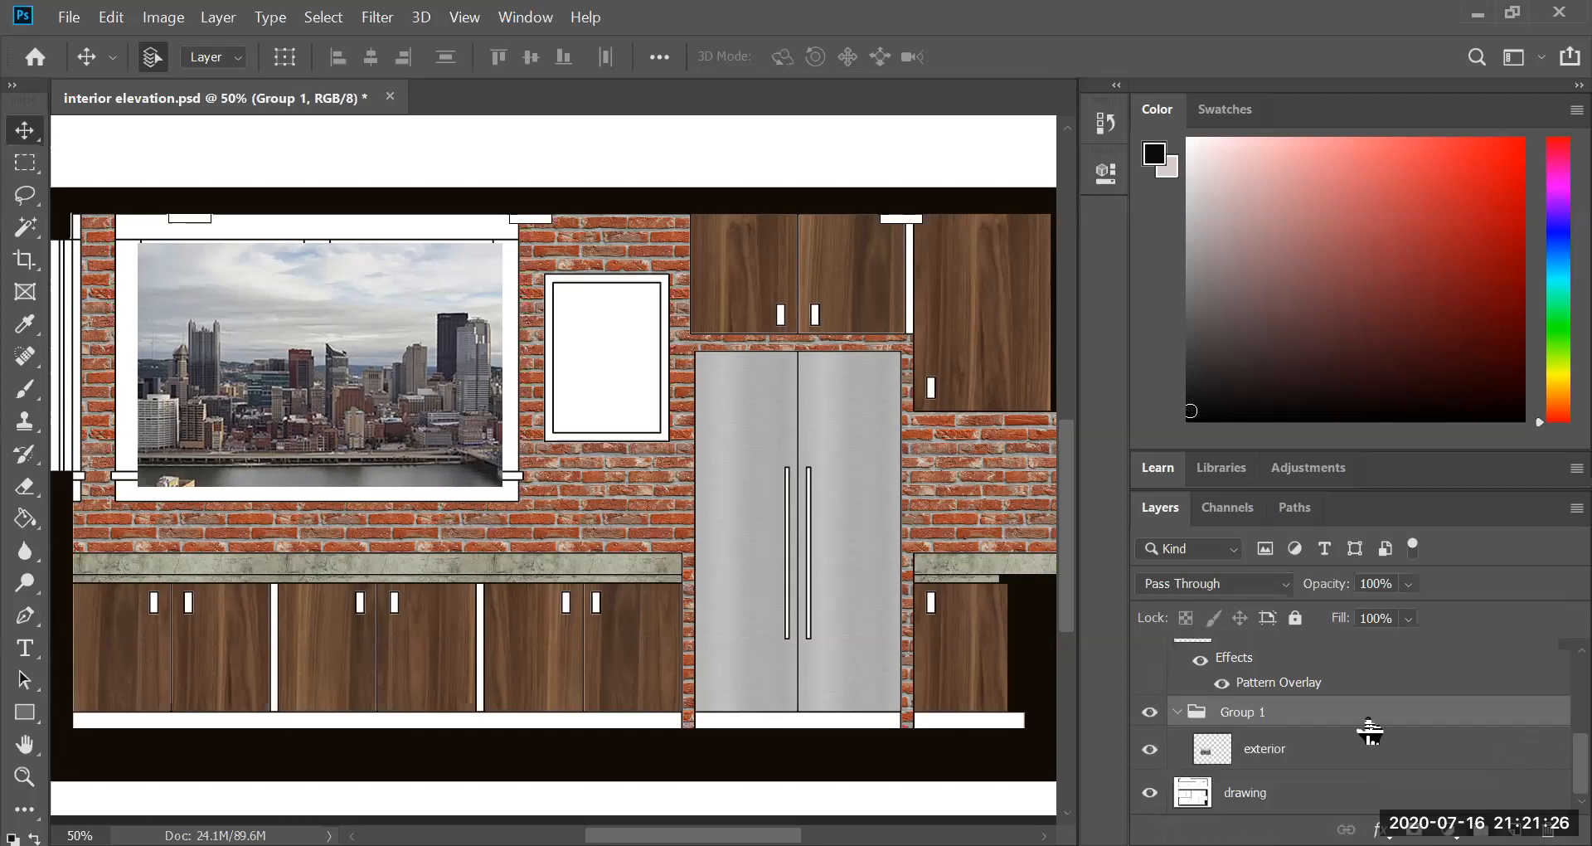
key(ctrl+shift+g)
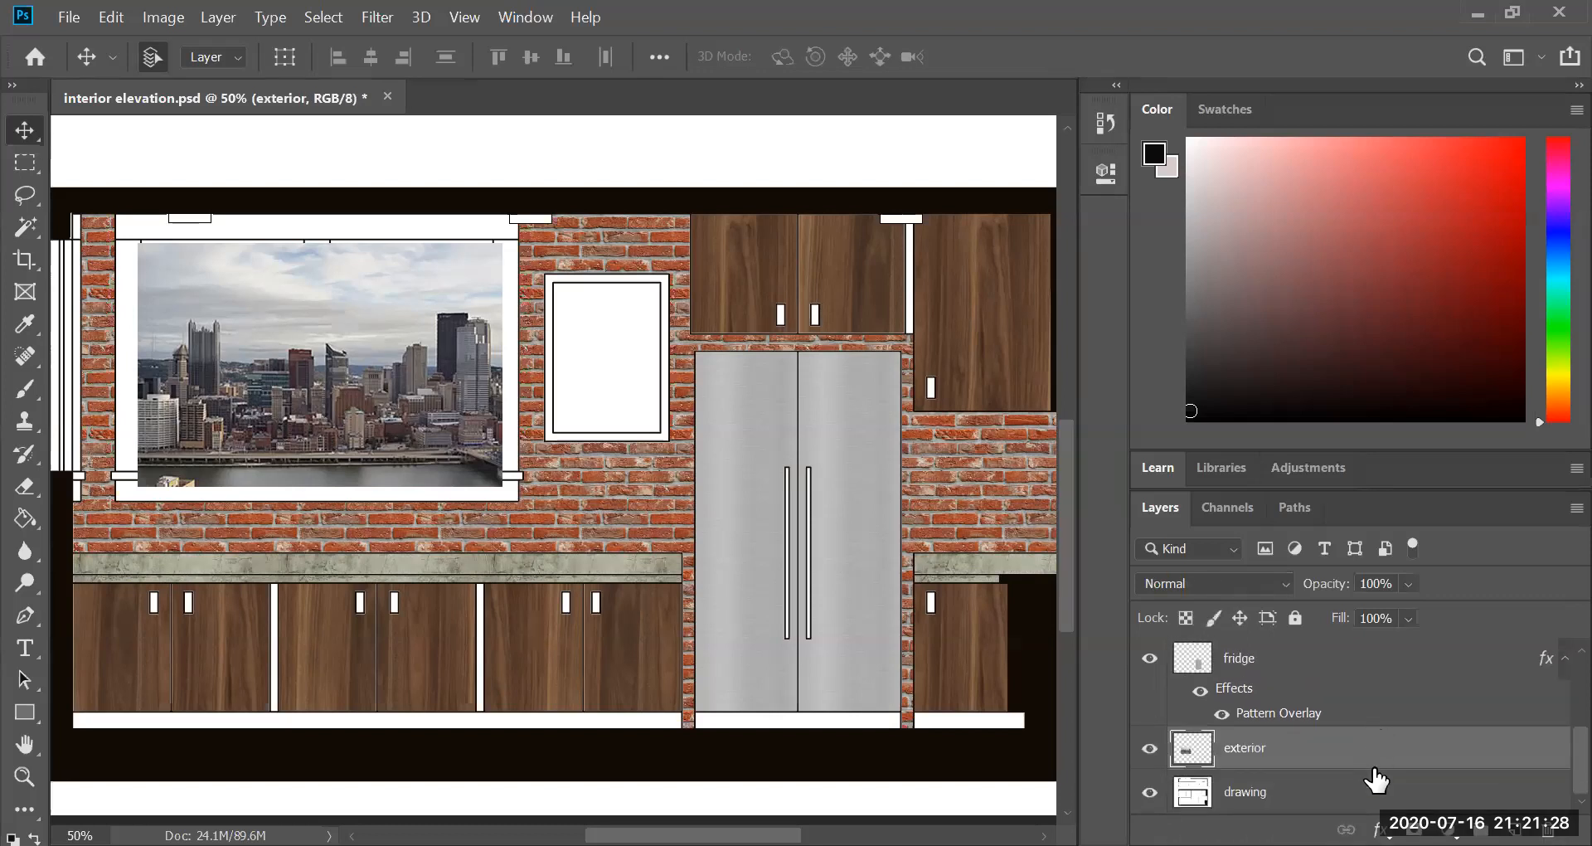
Step: Place the drawing layer above the exterior layer and delete its white fill from the four panes of the large window's left half
drag(1455, 788, 1464, 720)
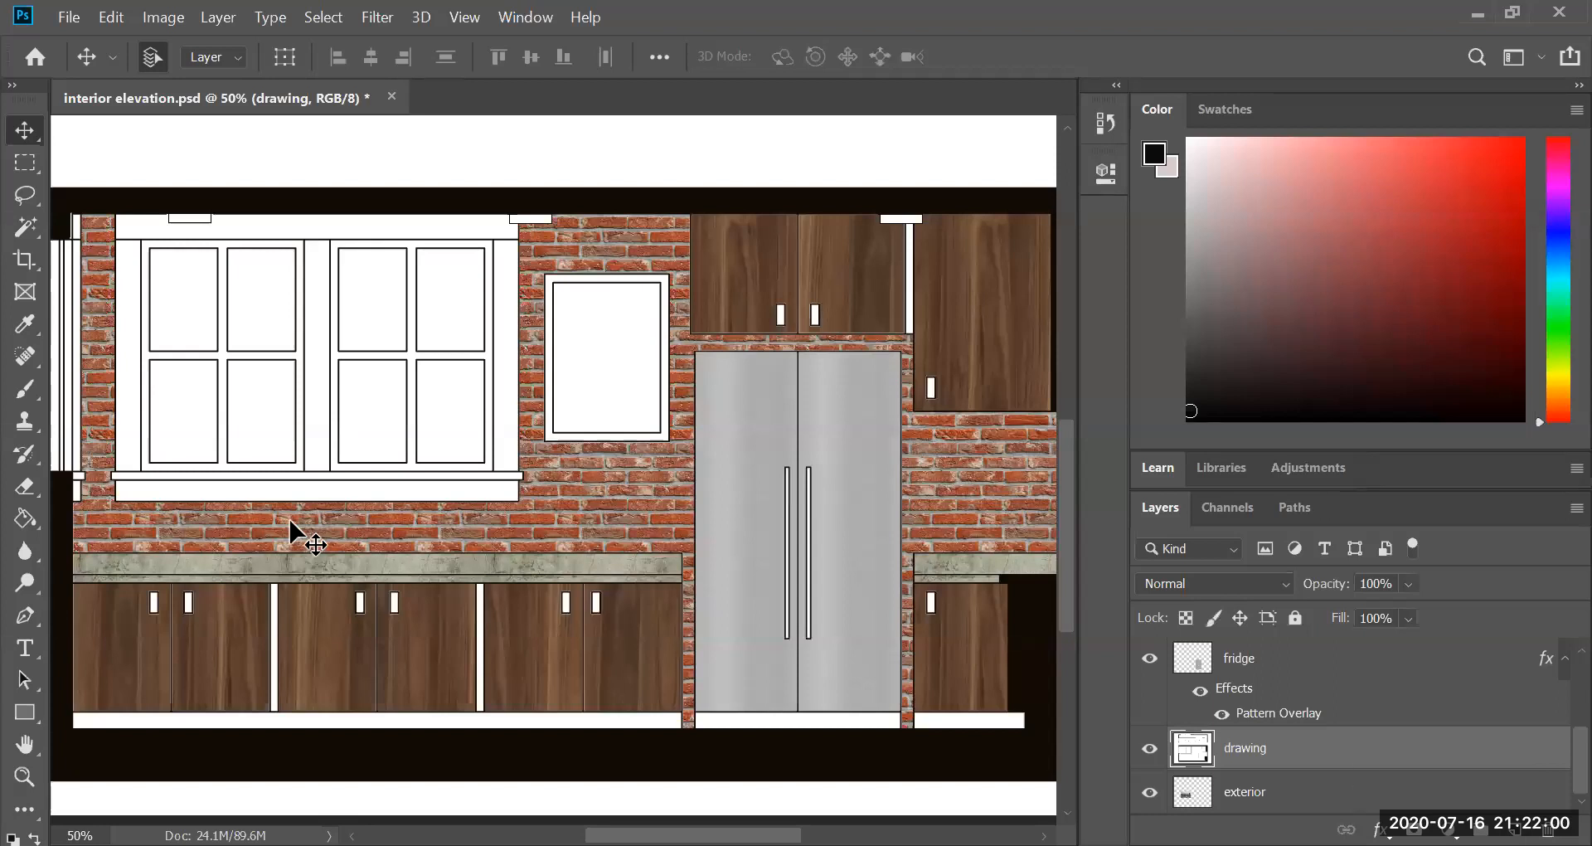
key(w)
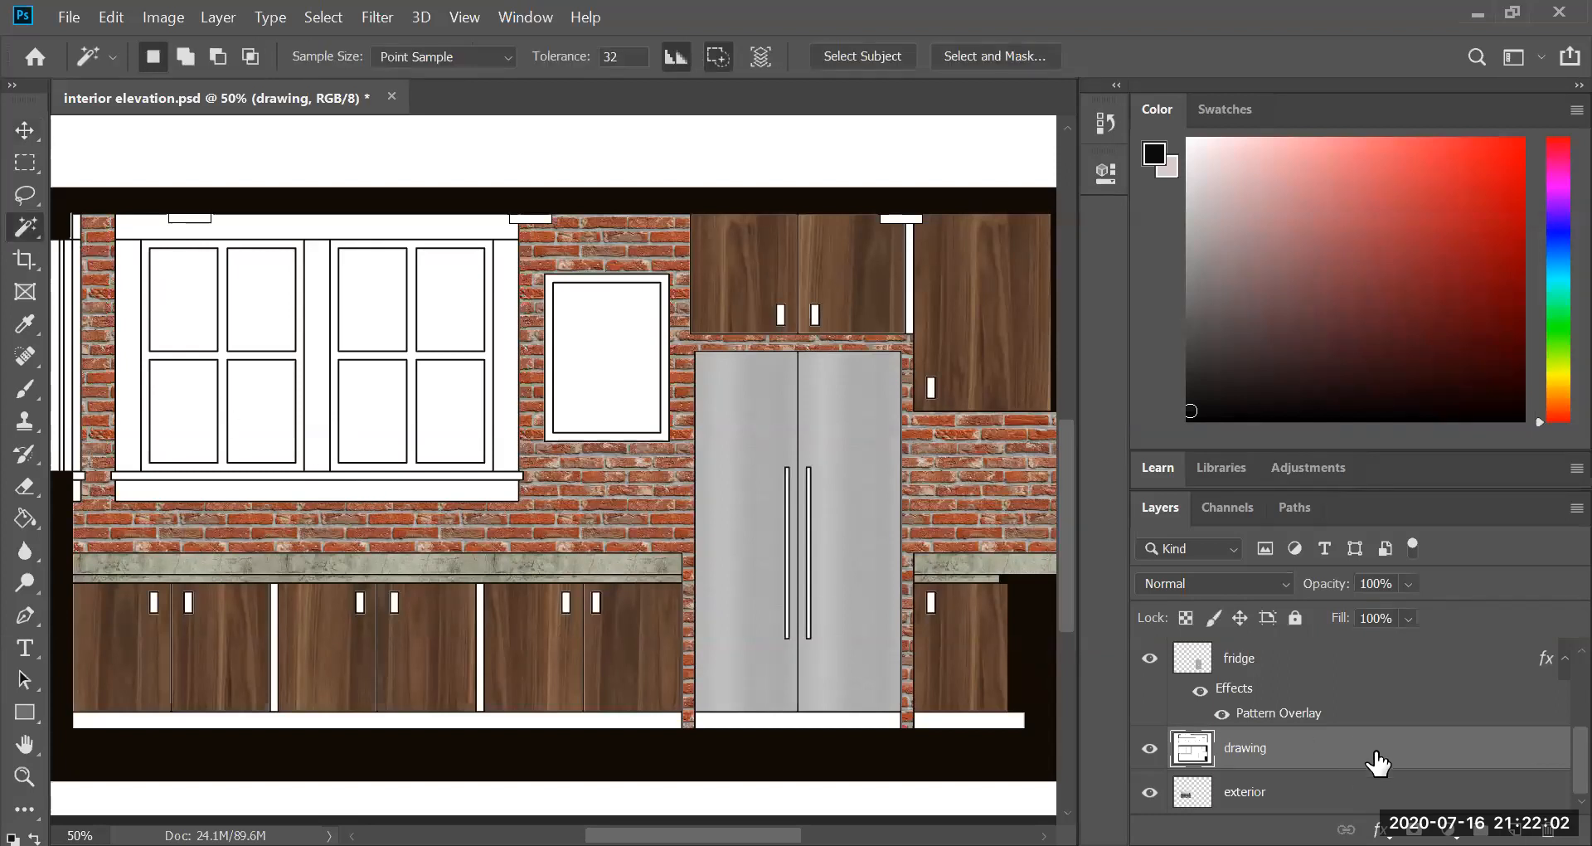
click(207, 331)
key(Delete)
click(160, 420)
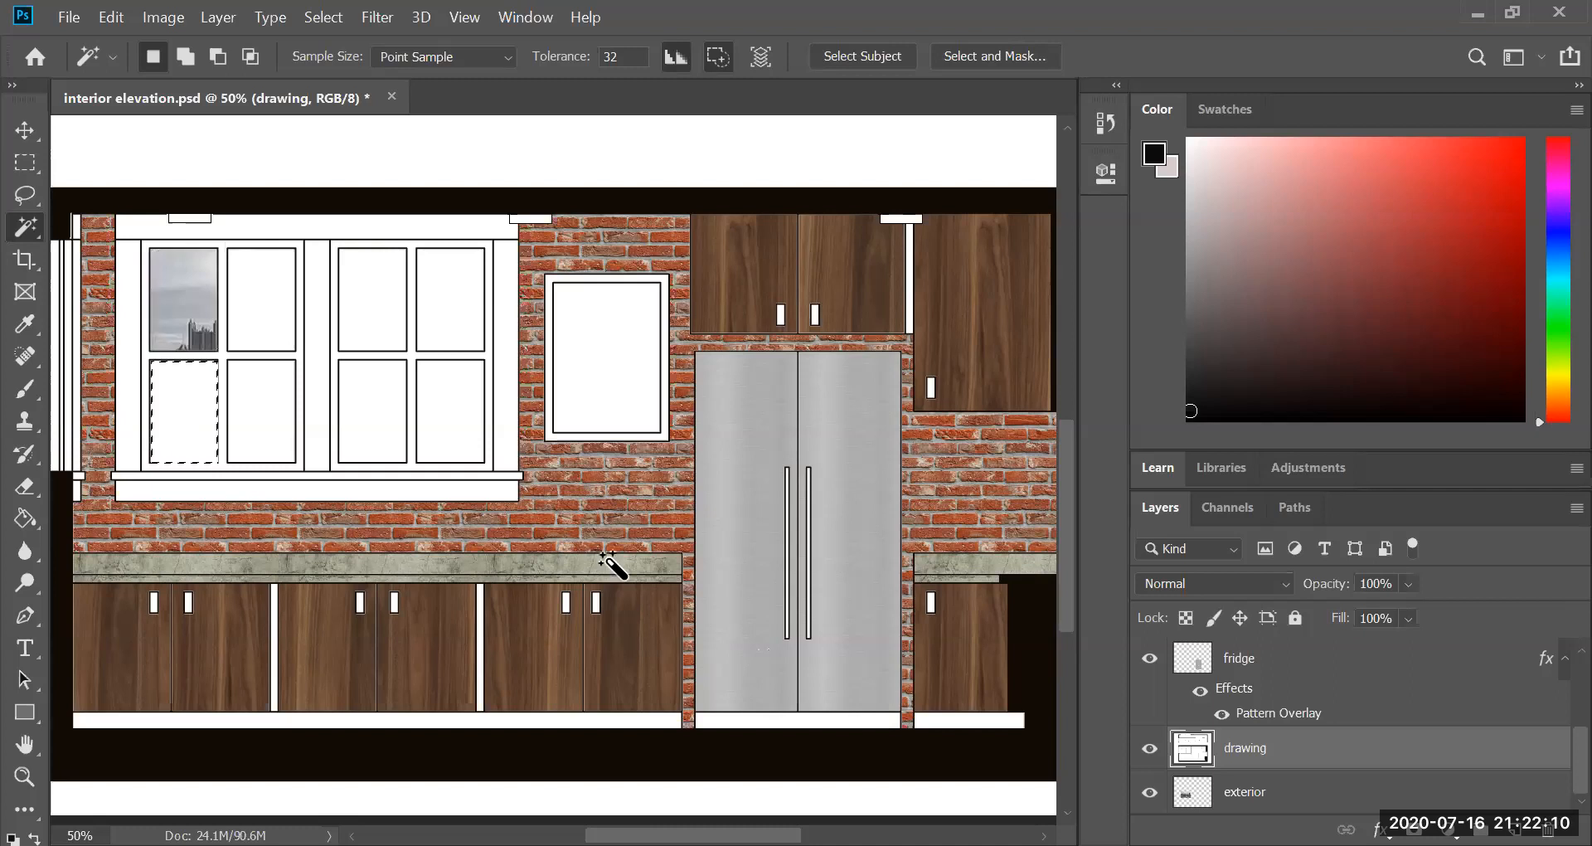
key(Delete)
click(260, 414)
key(Delete)
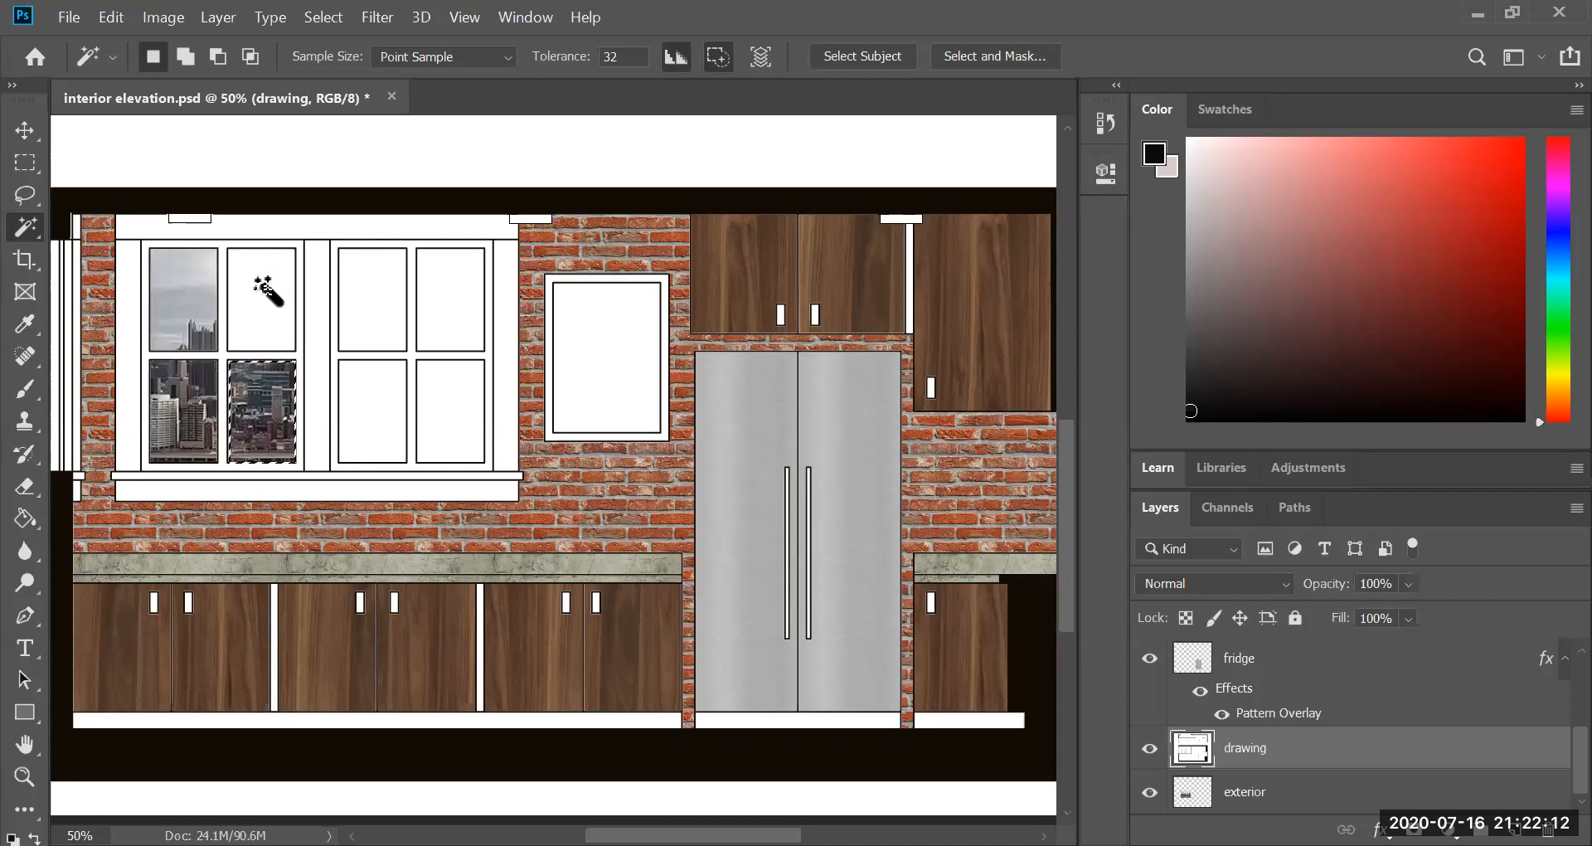
click(274, 297)
key(Delete)
Step: Delete the drawing layer's white fill from the four panes of the large window's right half, and clear the selection
click(390, 313)
key(Delete)
click(458, 307)
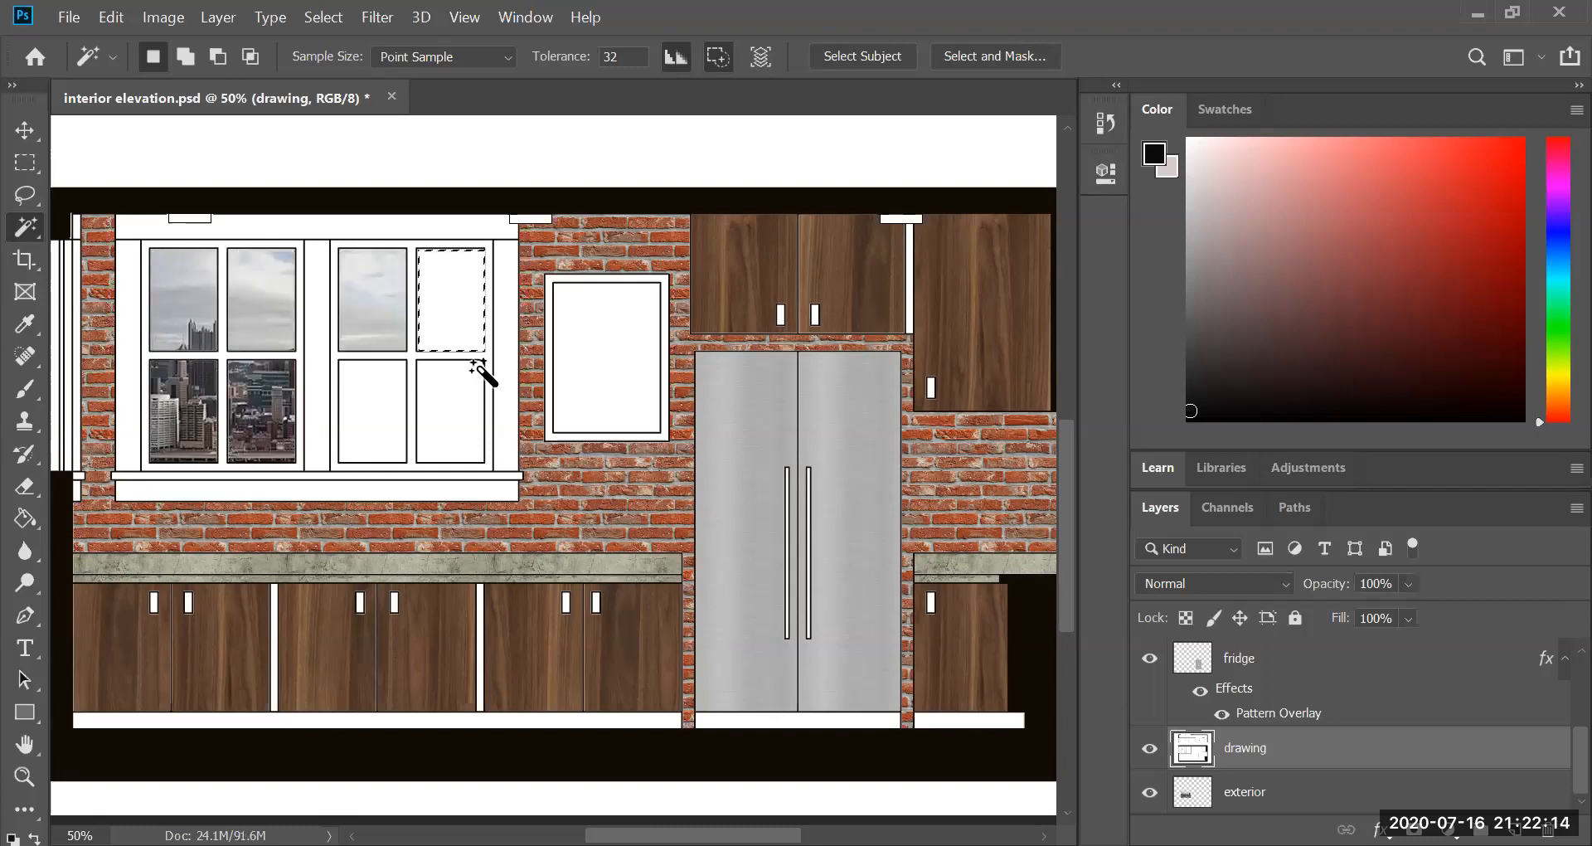
key(Delete)
click(454, 401)
key(Delete)
click(391, 427)
key(Delete)
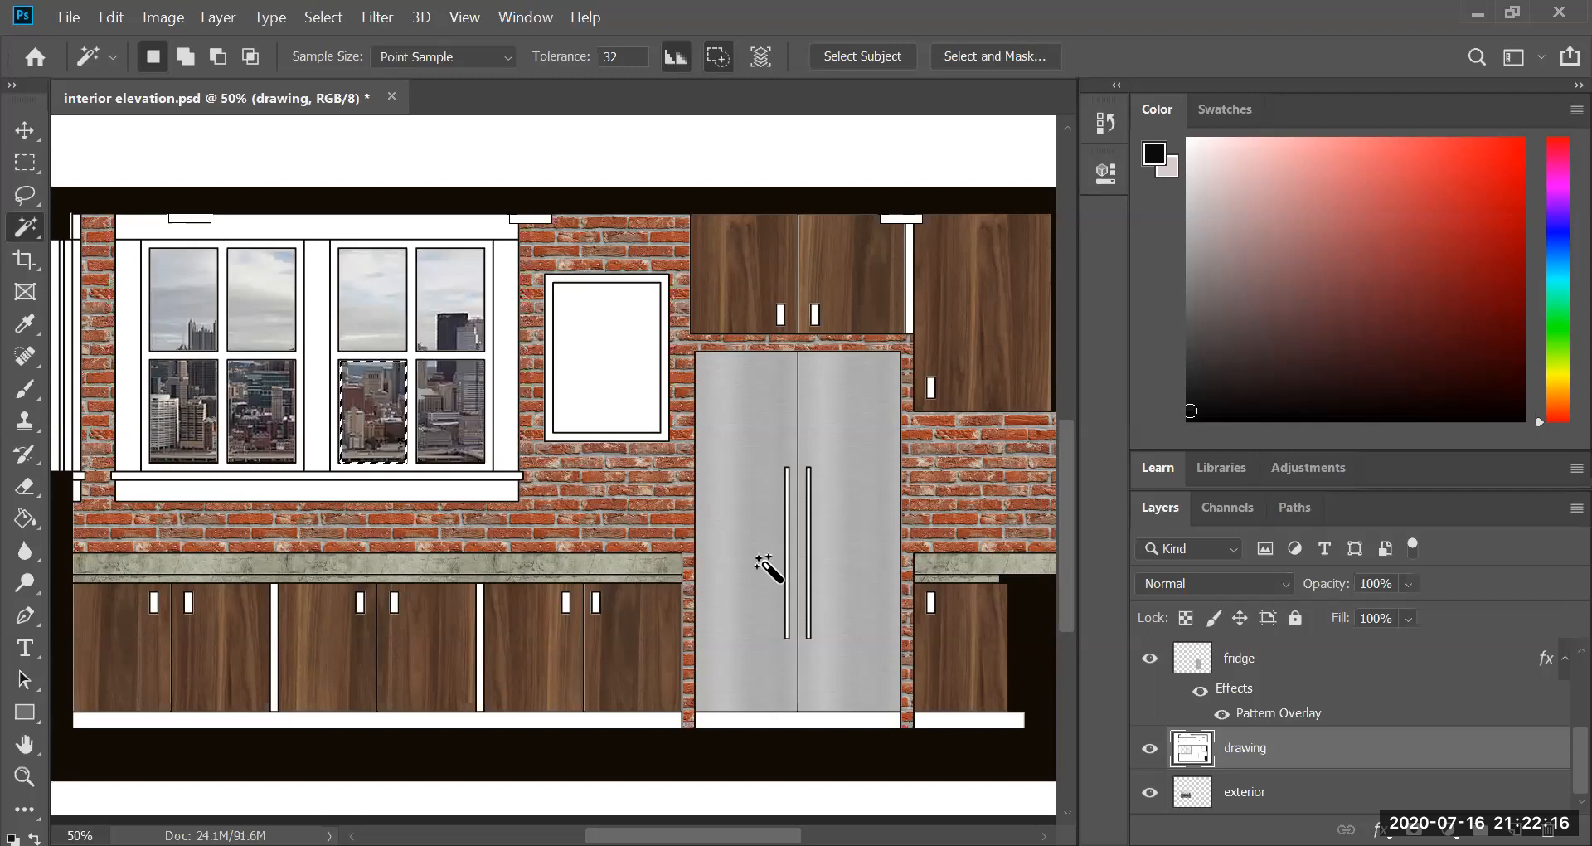
click(25, 162)
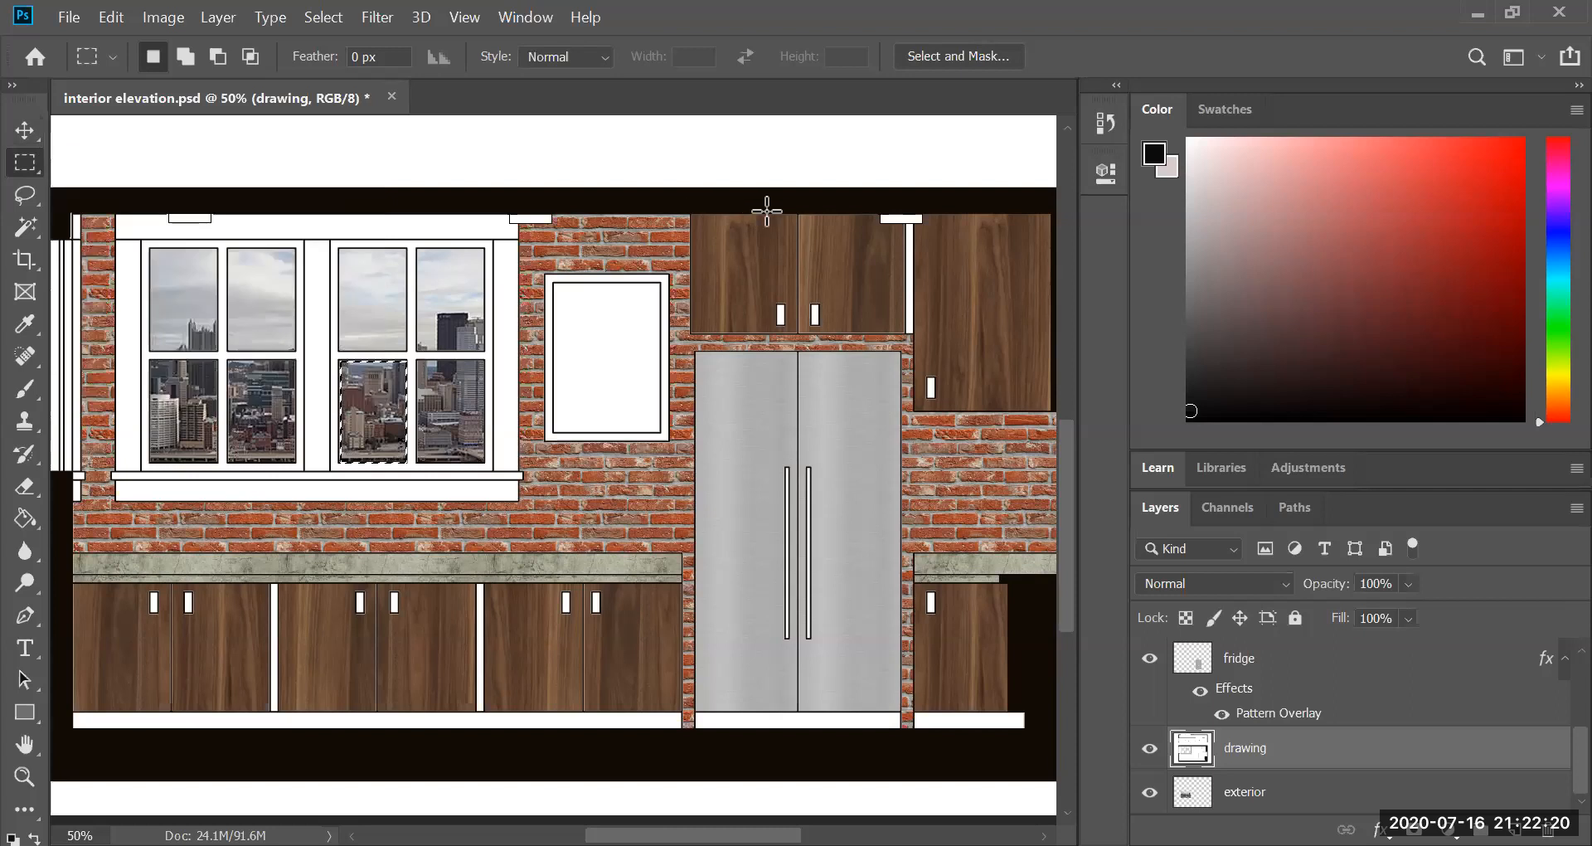
key(ctrl+d)
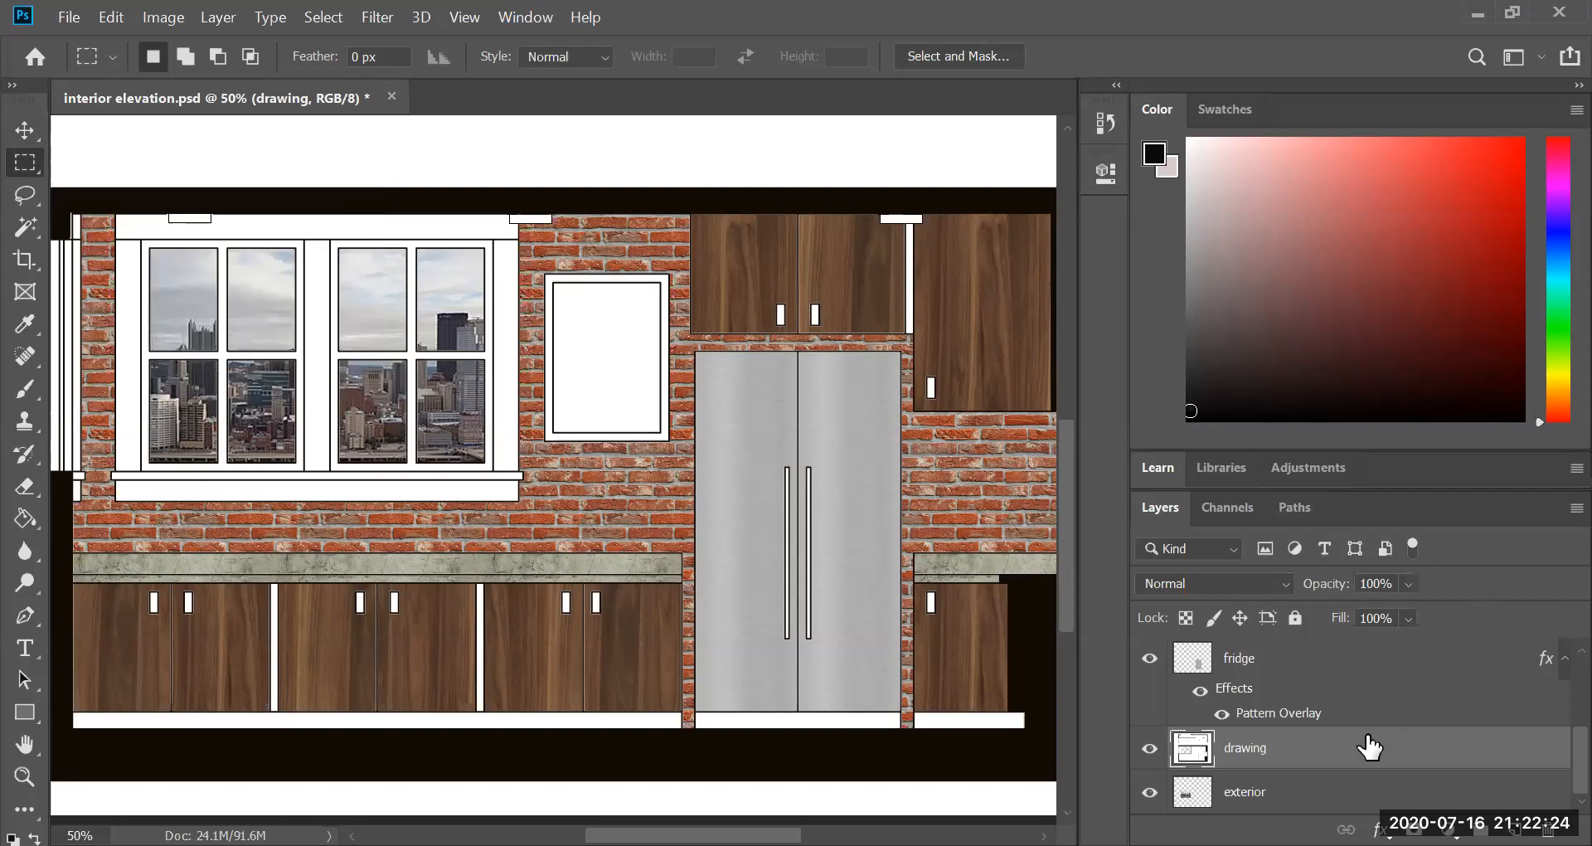
Step: Scale the exterior layer up to about 109% in width and height, keeping the skyline behind the large window's panes
click(1355, 795)
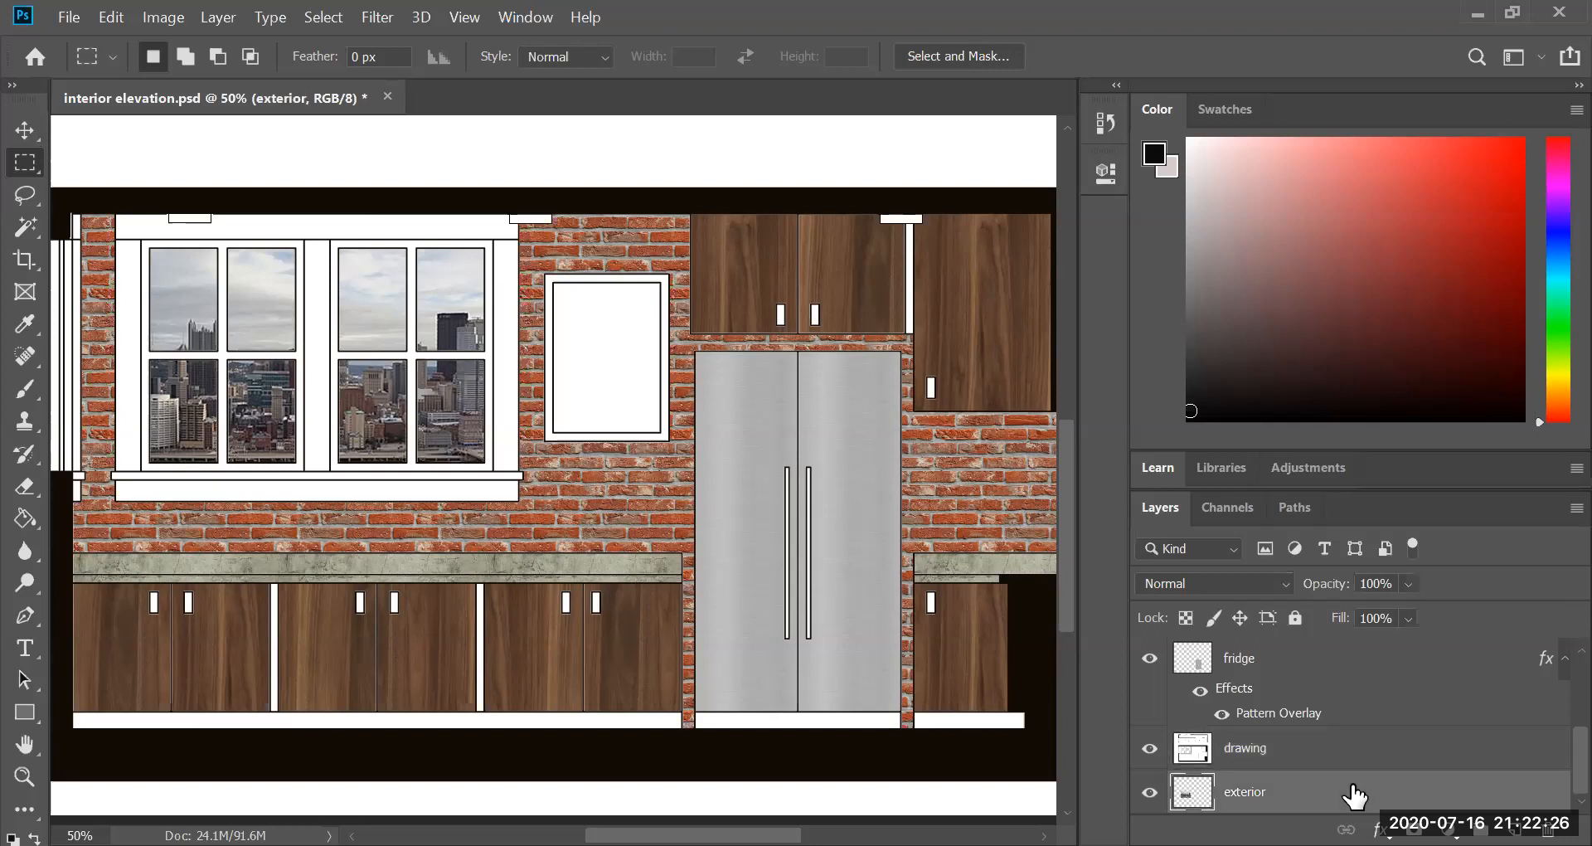
click(26, 129)
mouse_move(274, 334)
mouse_down()
mouse_move(207, 290)
mouse_move(266, 271)
mouse_move(302, 293)
mouse_move(267, 302)
mouse_move(270, 320)
mouse_up()
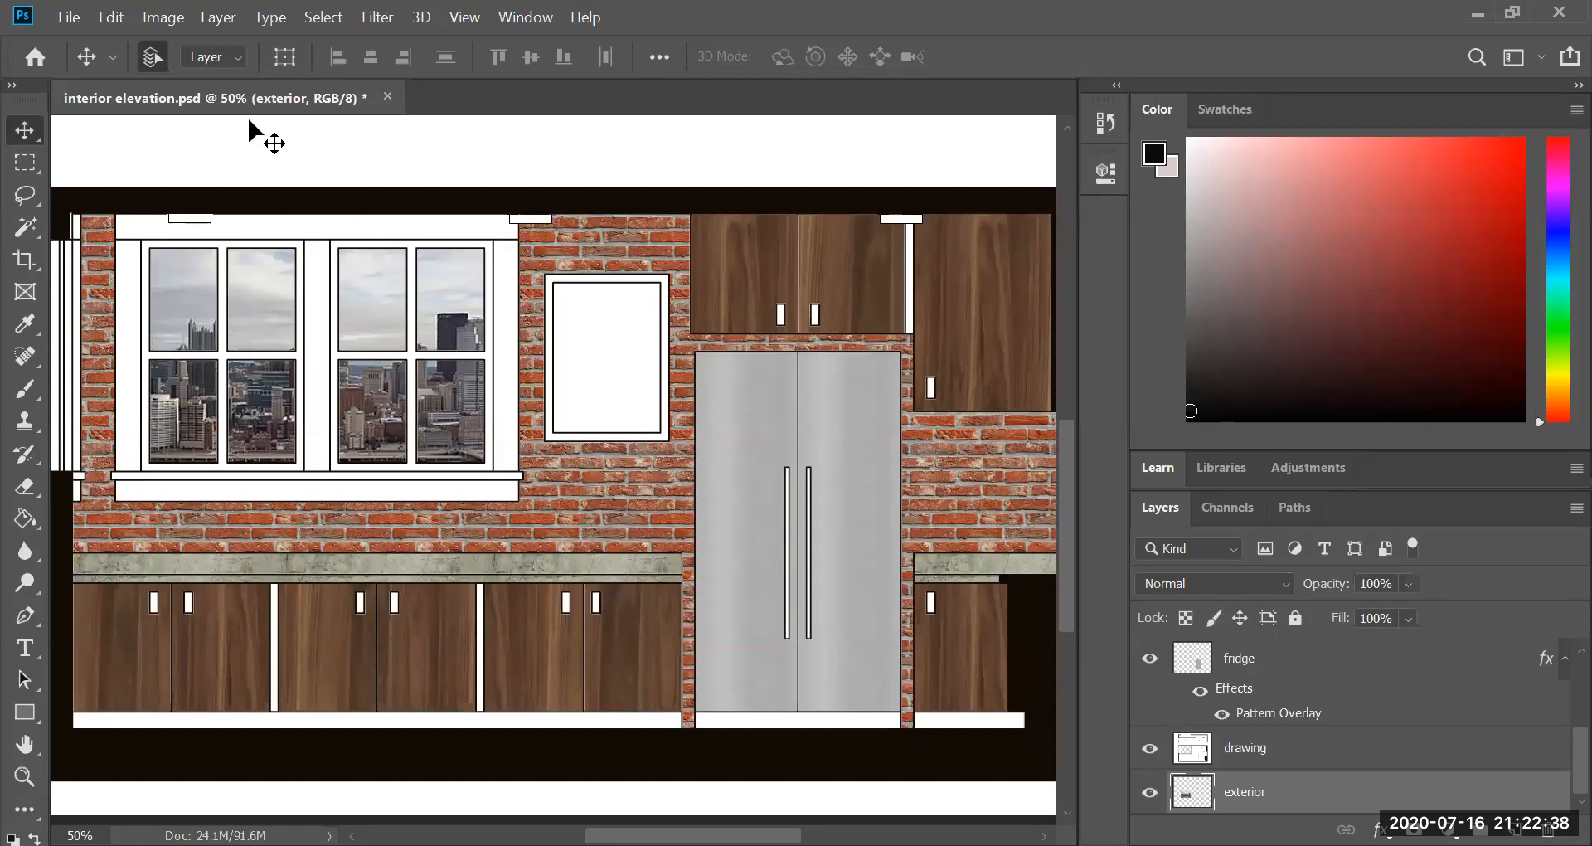
click(114, 8)
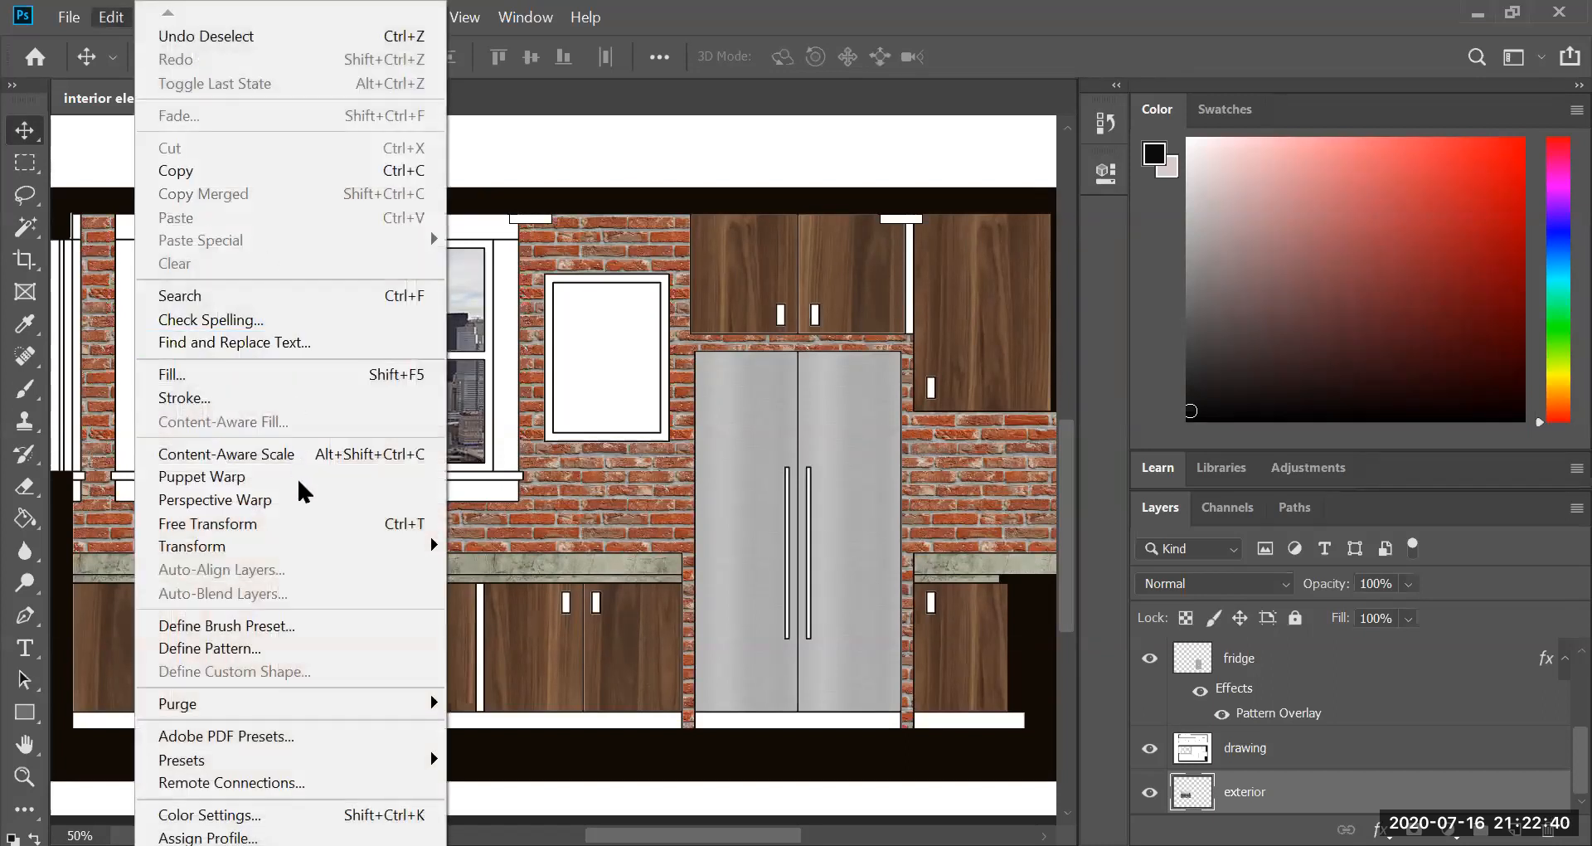
mouse_move(312, 564)
click(474, 580)
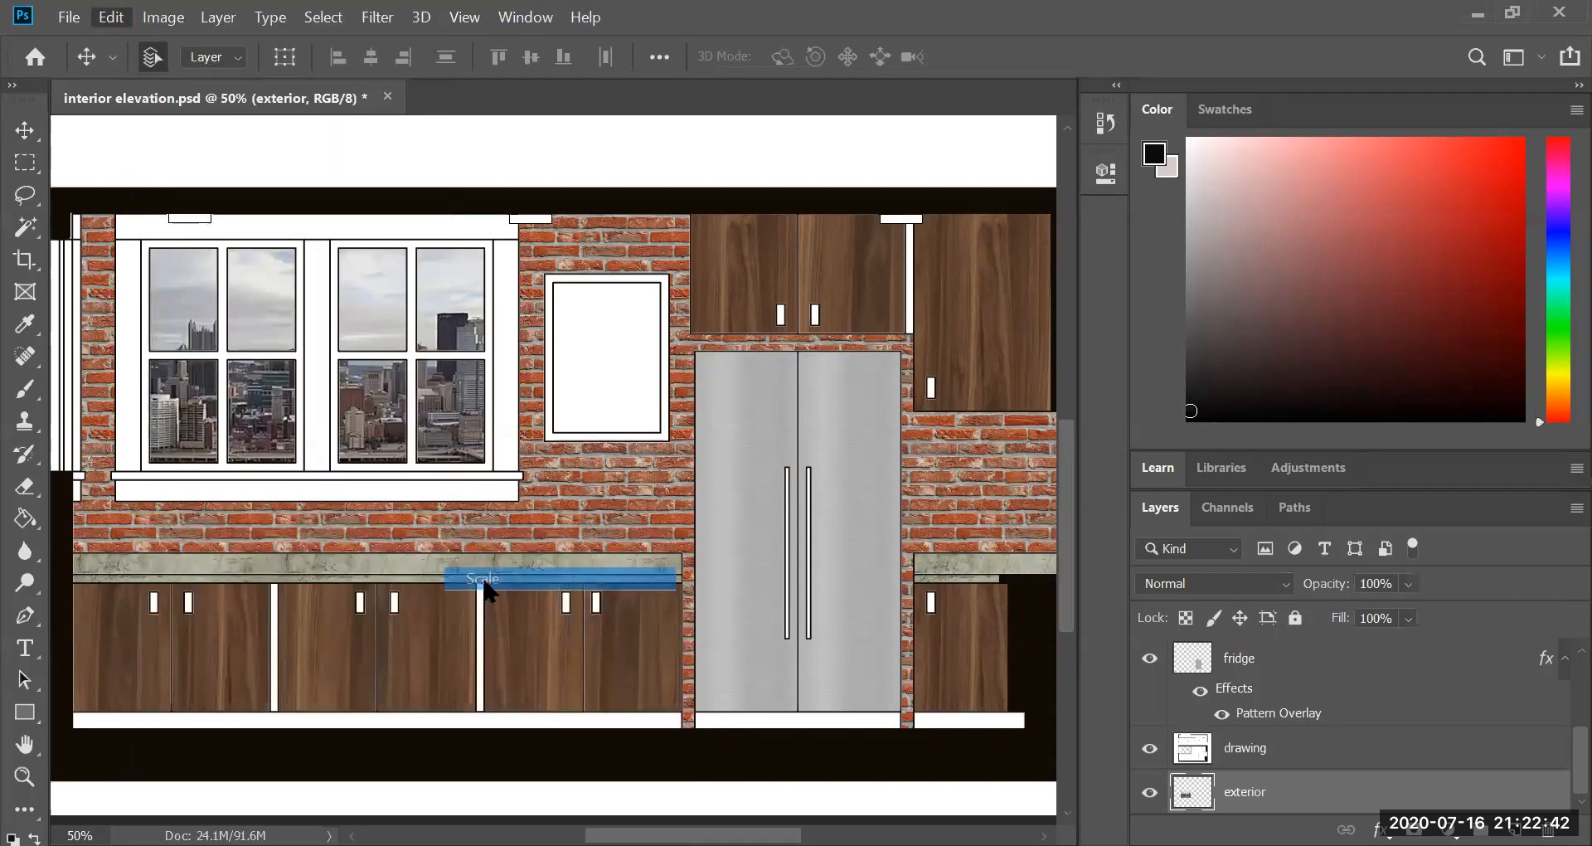
drag(502, 481, 538, 491)
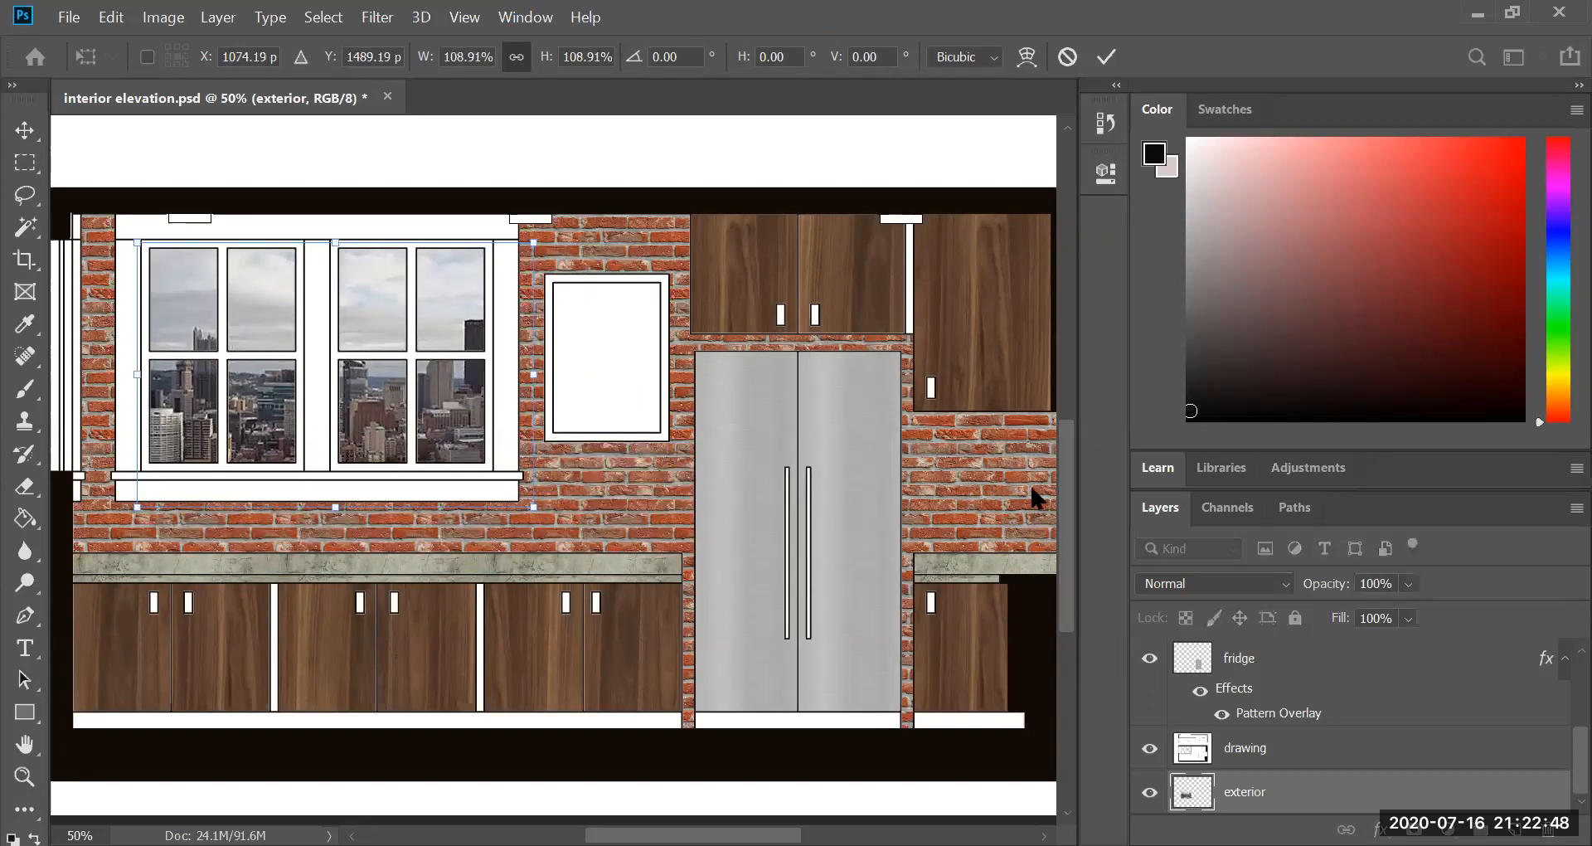
key(Return)
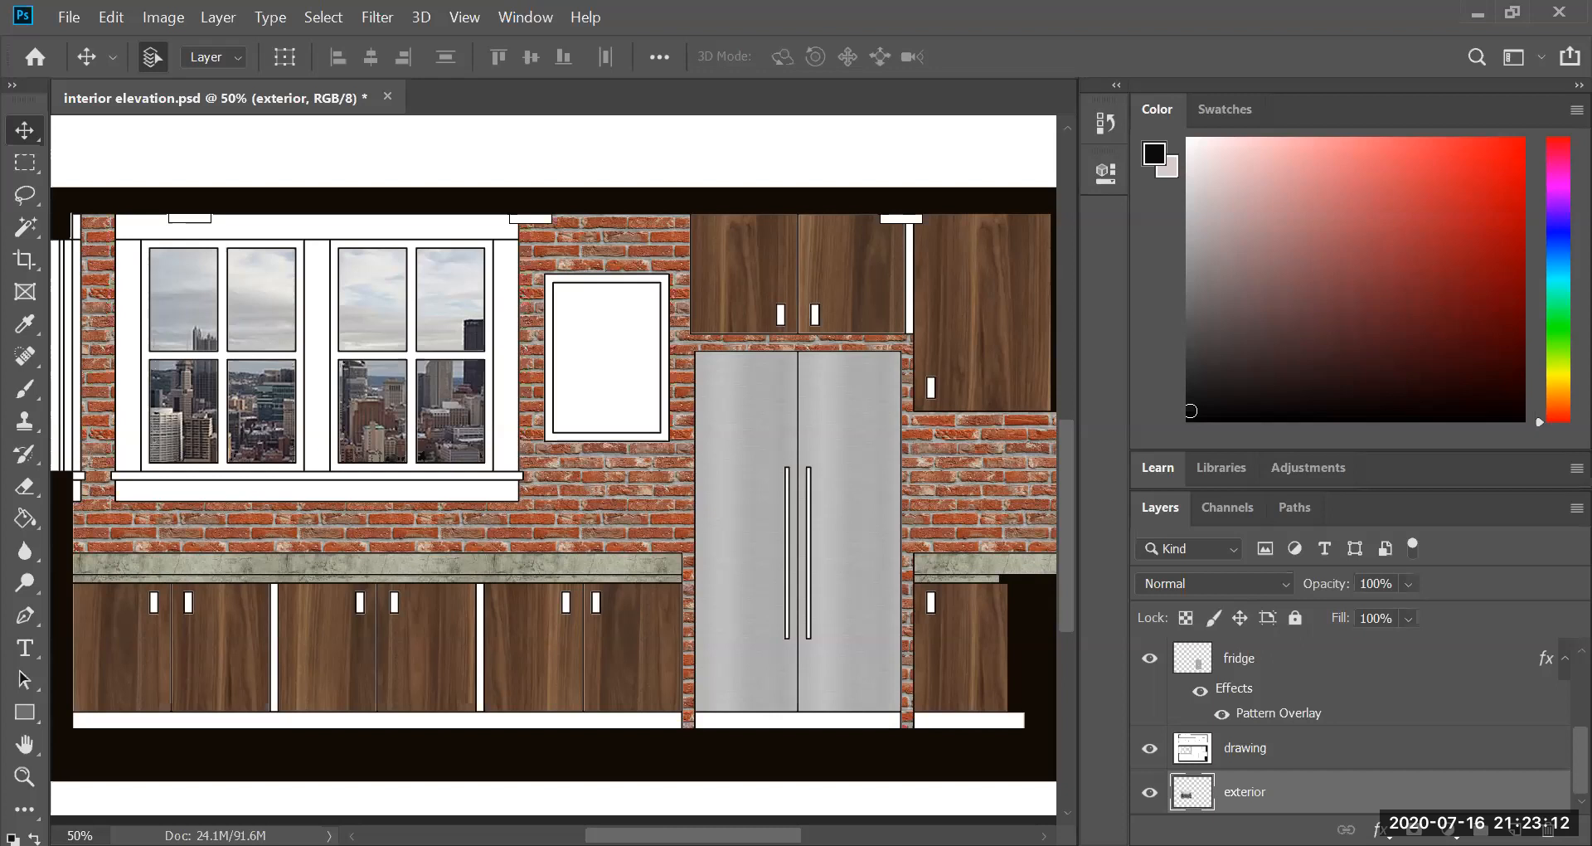
Step: Add a new layer directly above the drawing layer and name it glass
click(1457, 755)
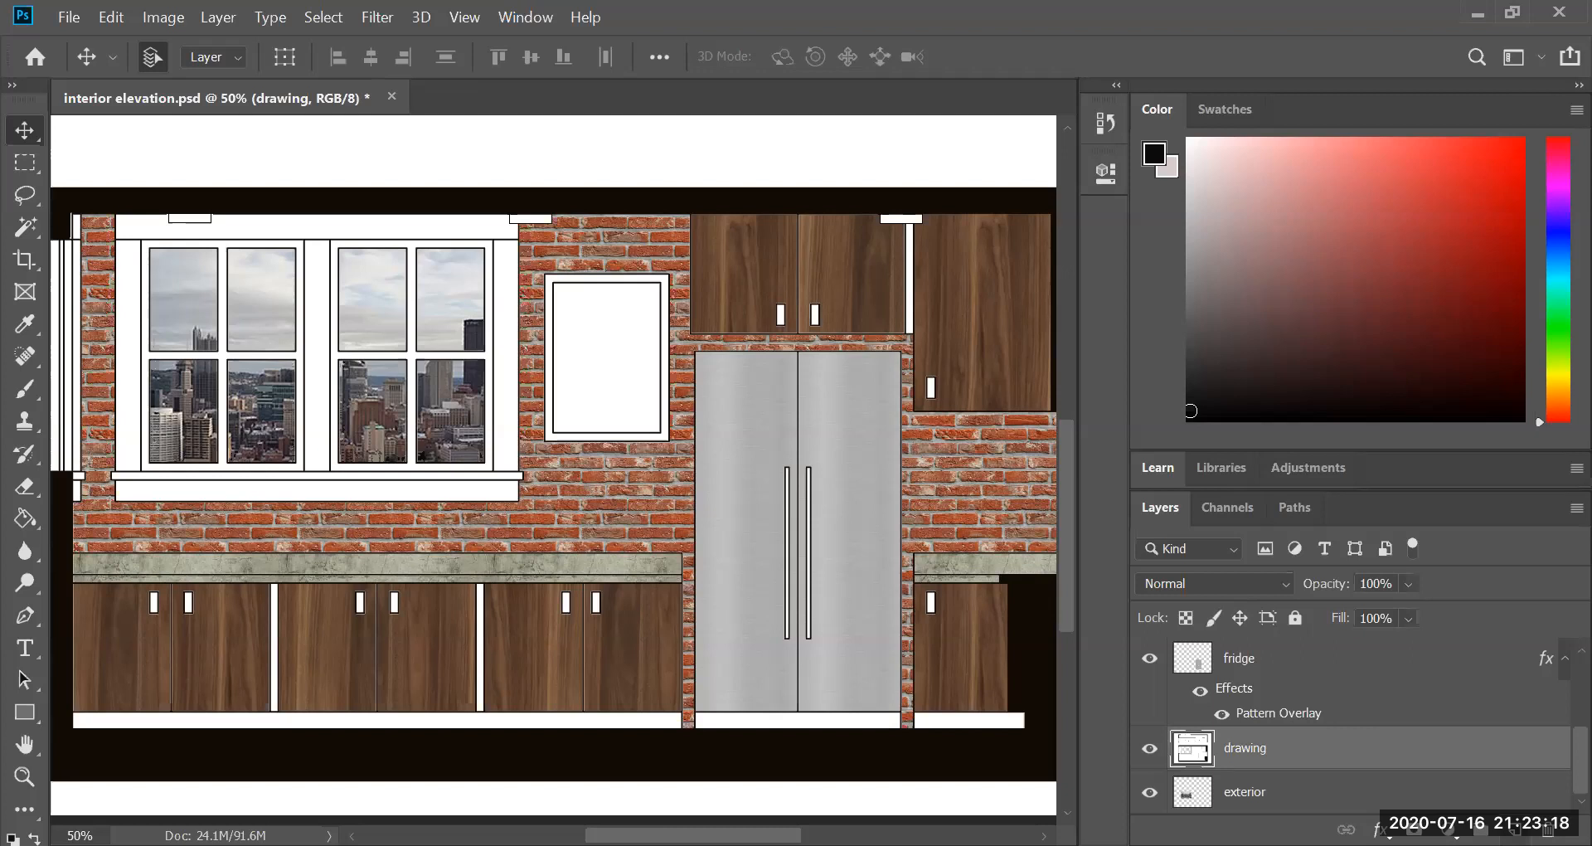
click(1514, 829)
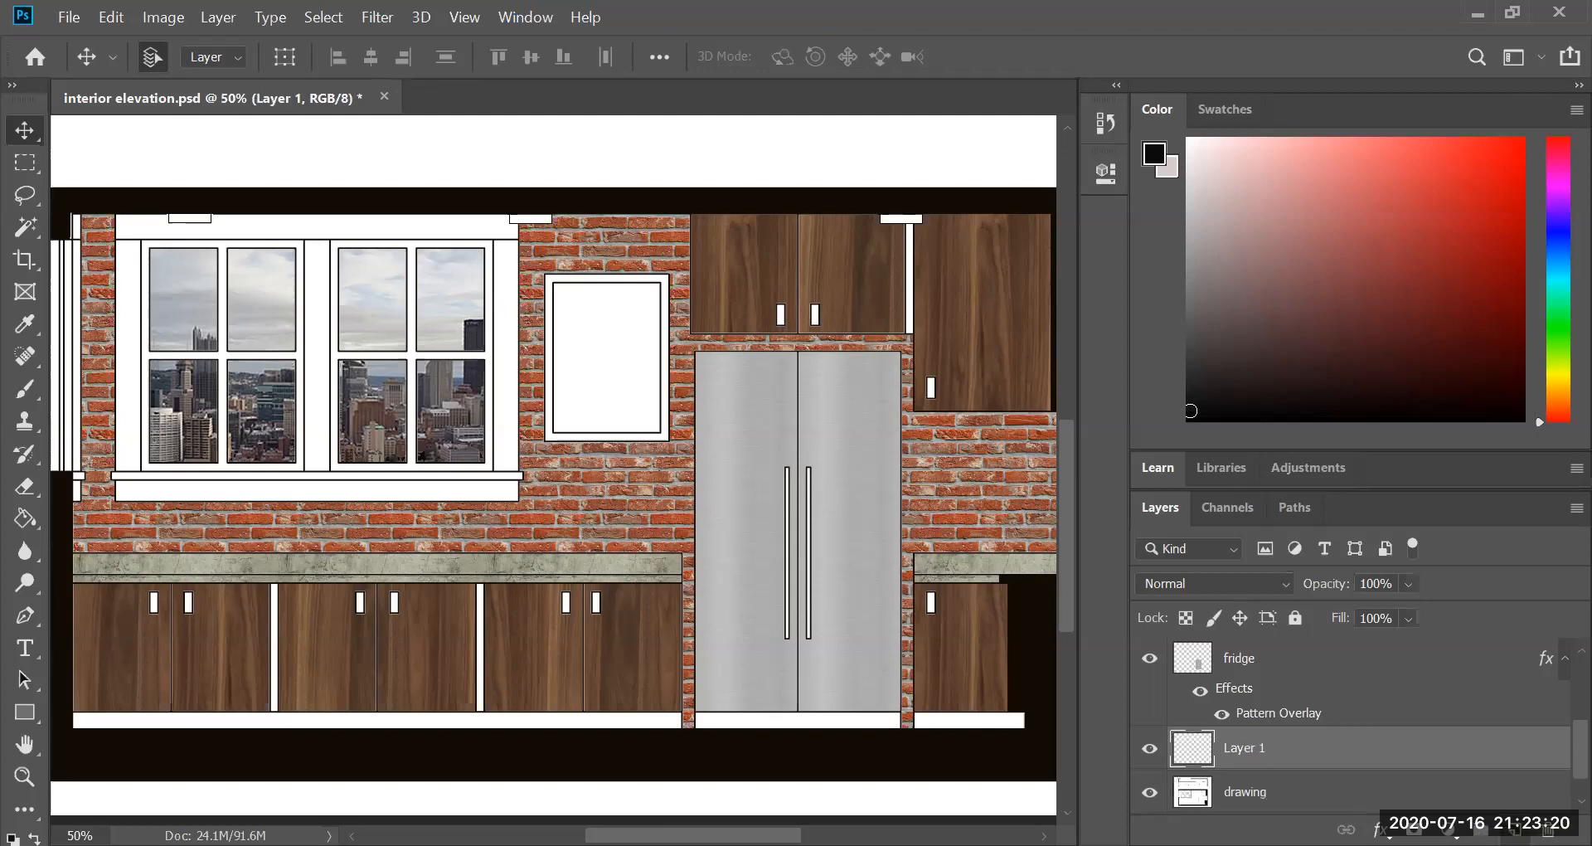
double_click(1247, 748)
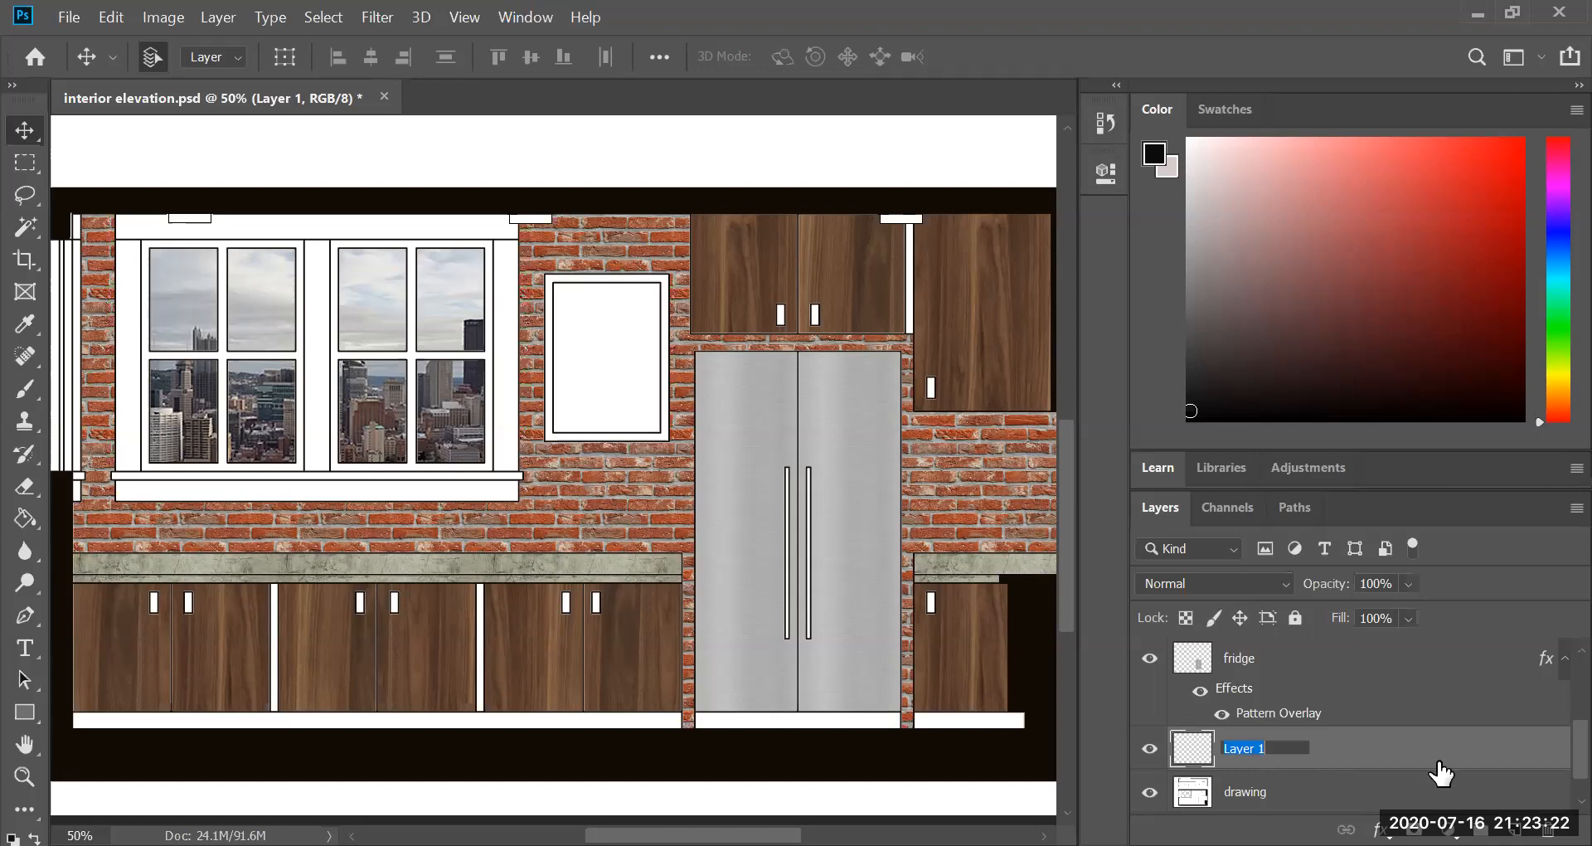
text(alass)
Step: Set the foreground colour to light blue 6fcaf1 for the glass
click(1550, 274)
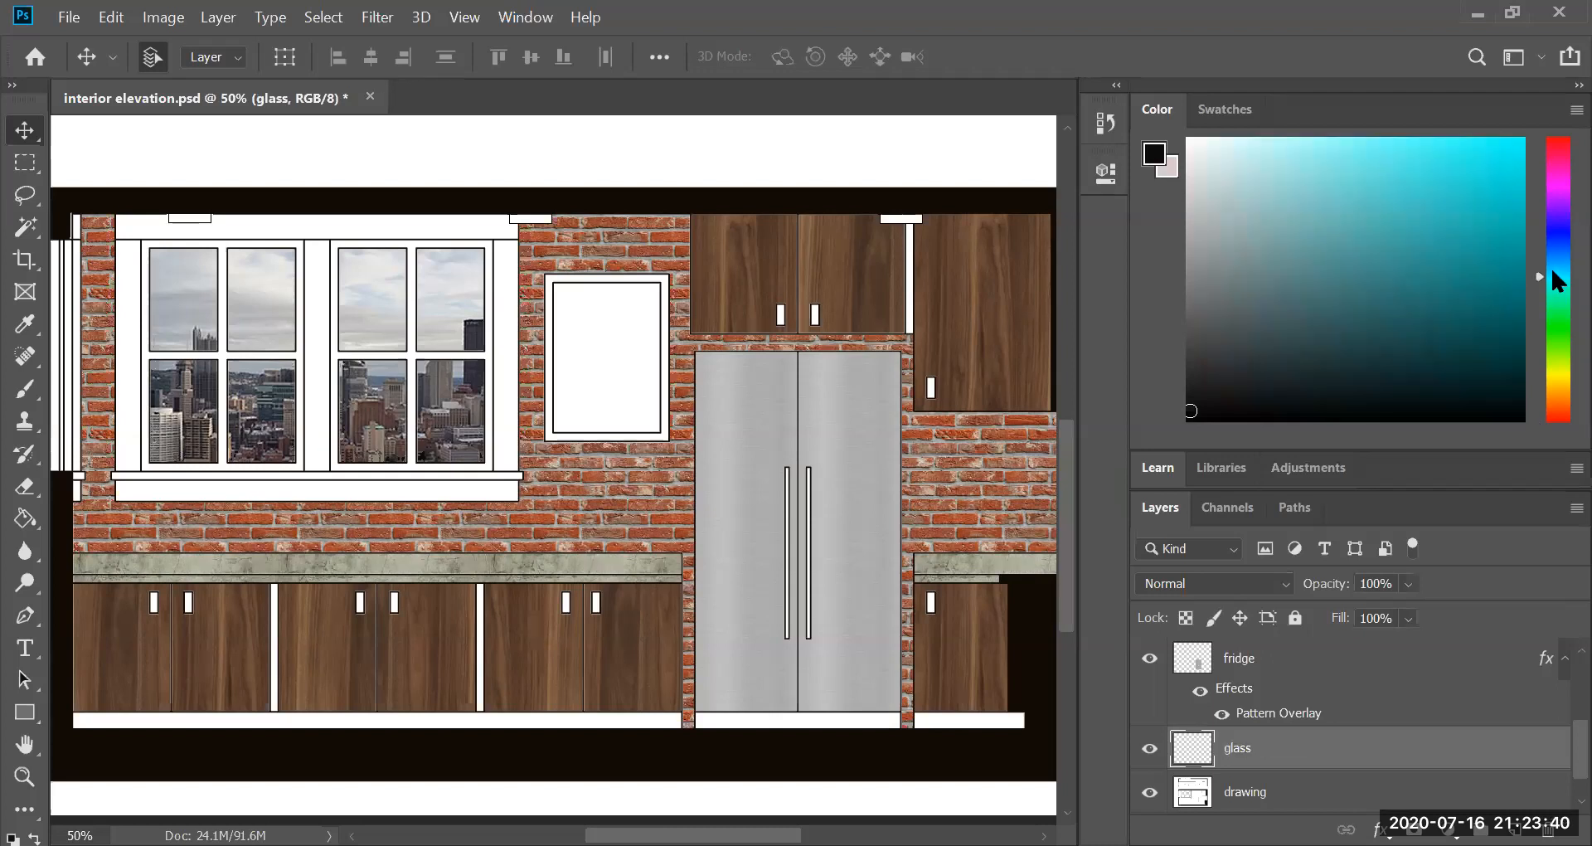
drag(1552, 268, 1553, 276)
drag(1541, 279, 1541, 262)
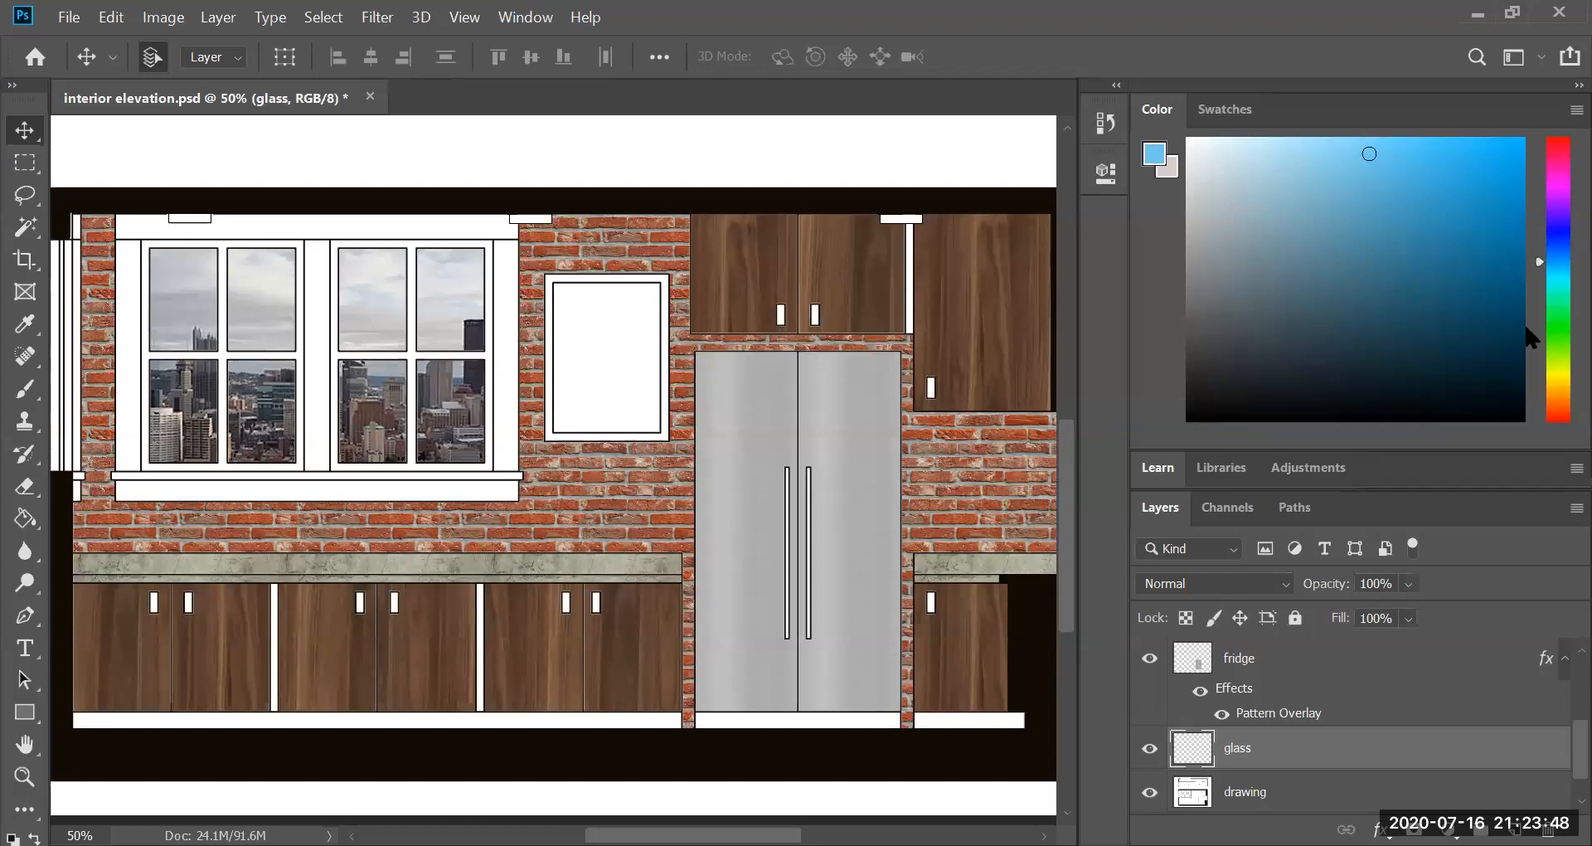
click(1172, 169)
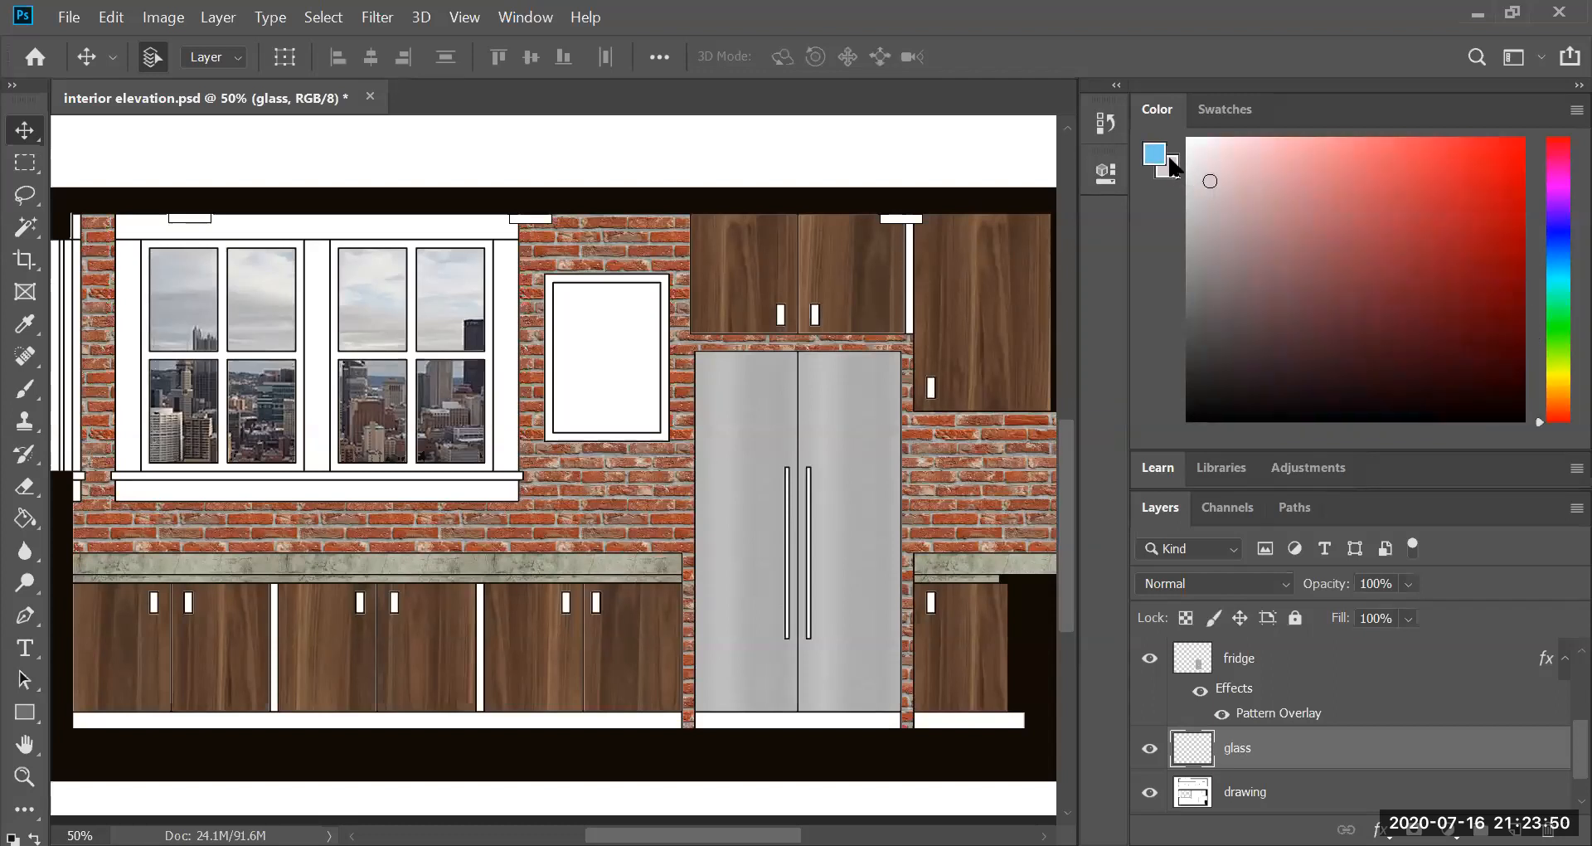
click(1152, 153)
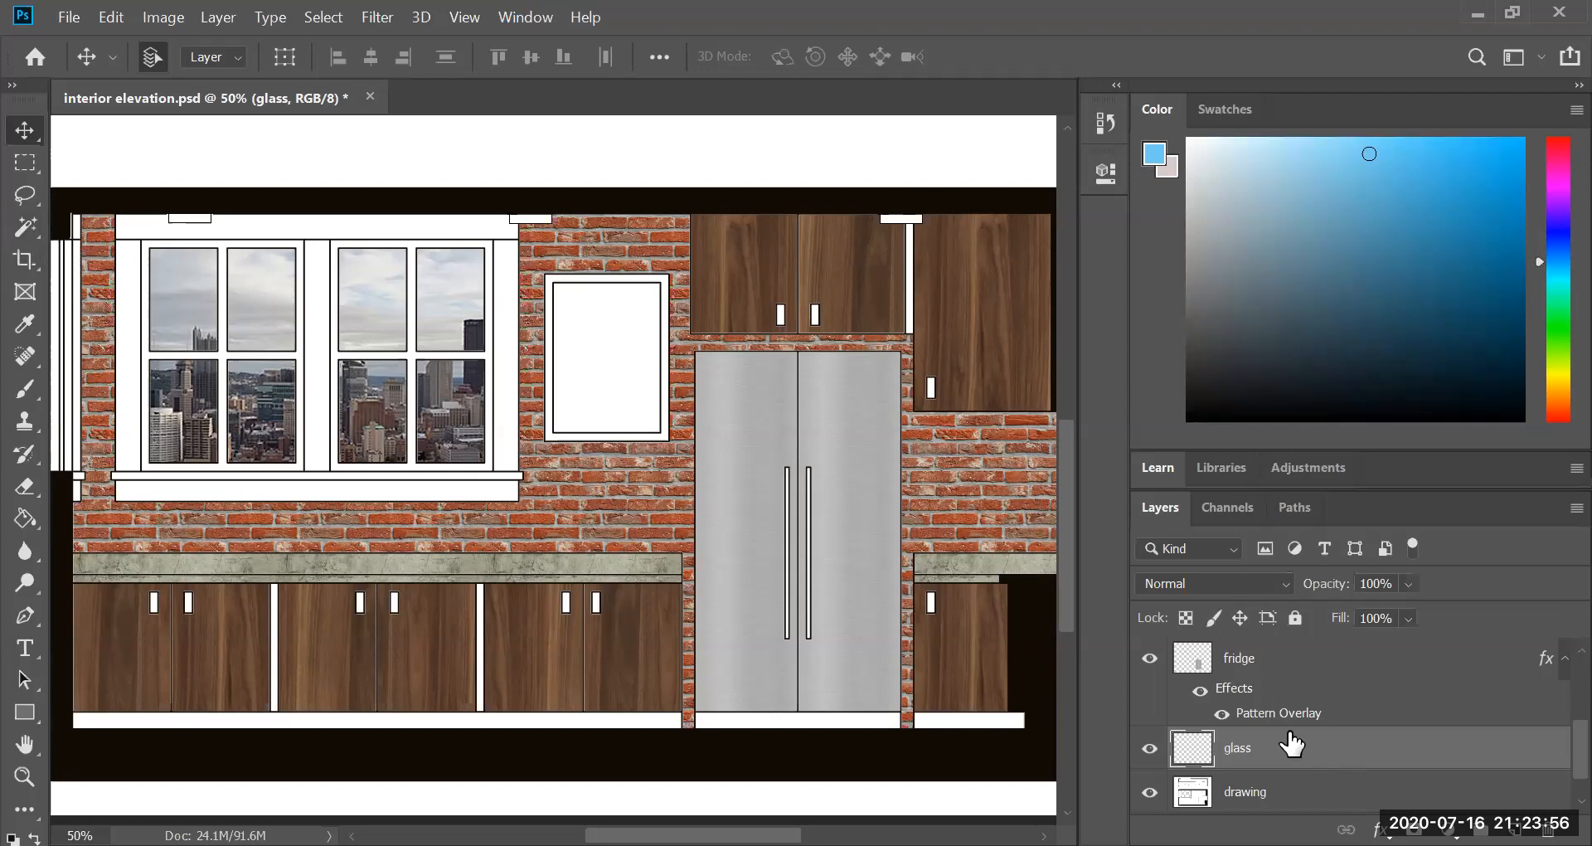
Step: Select all eight panes of the large window from the drawing layer with the Magic Wand
click(1326, 790)
click(28, 236)
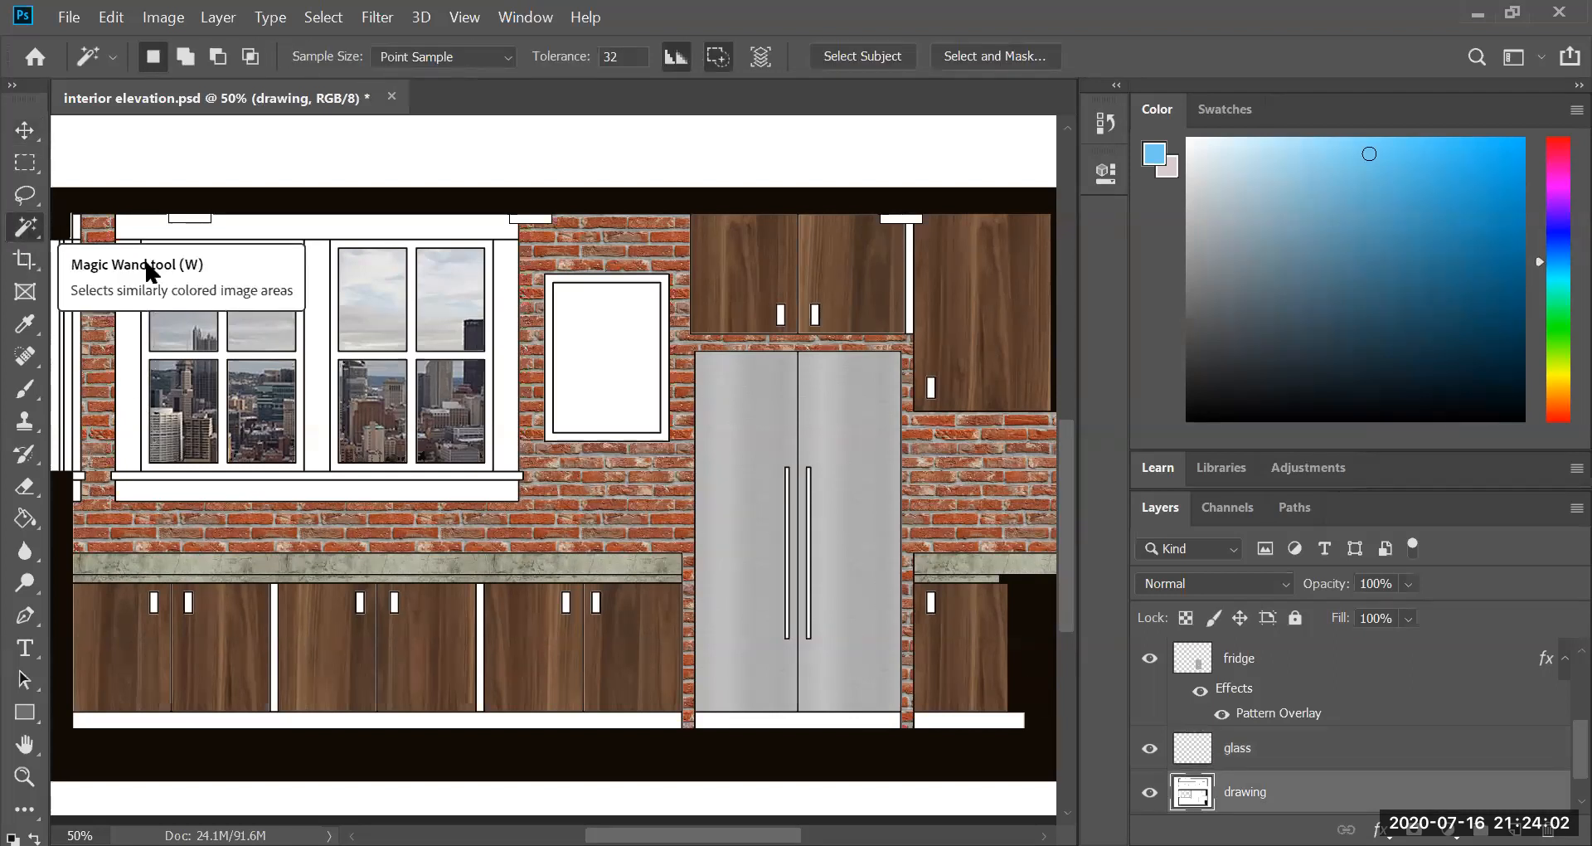
click(196, 334)
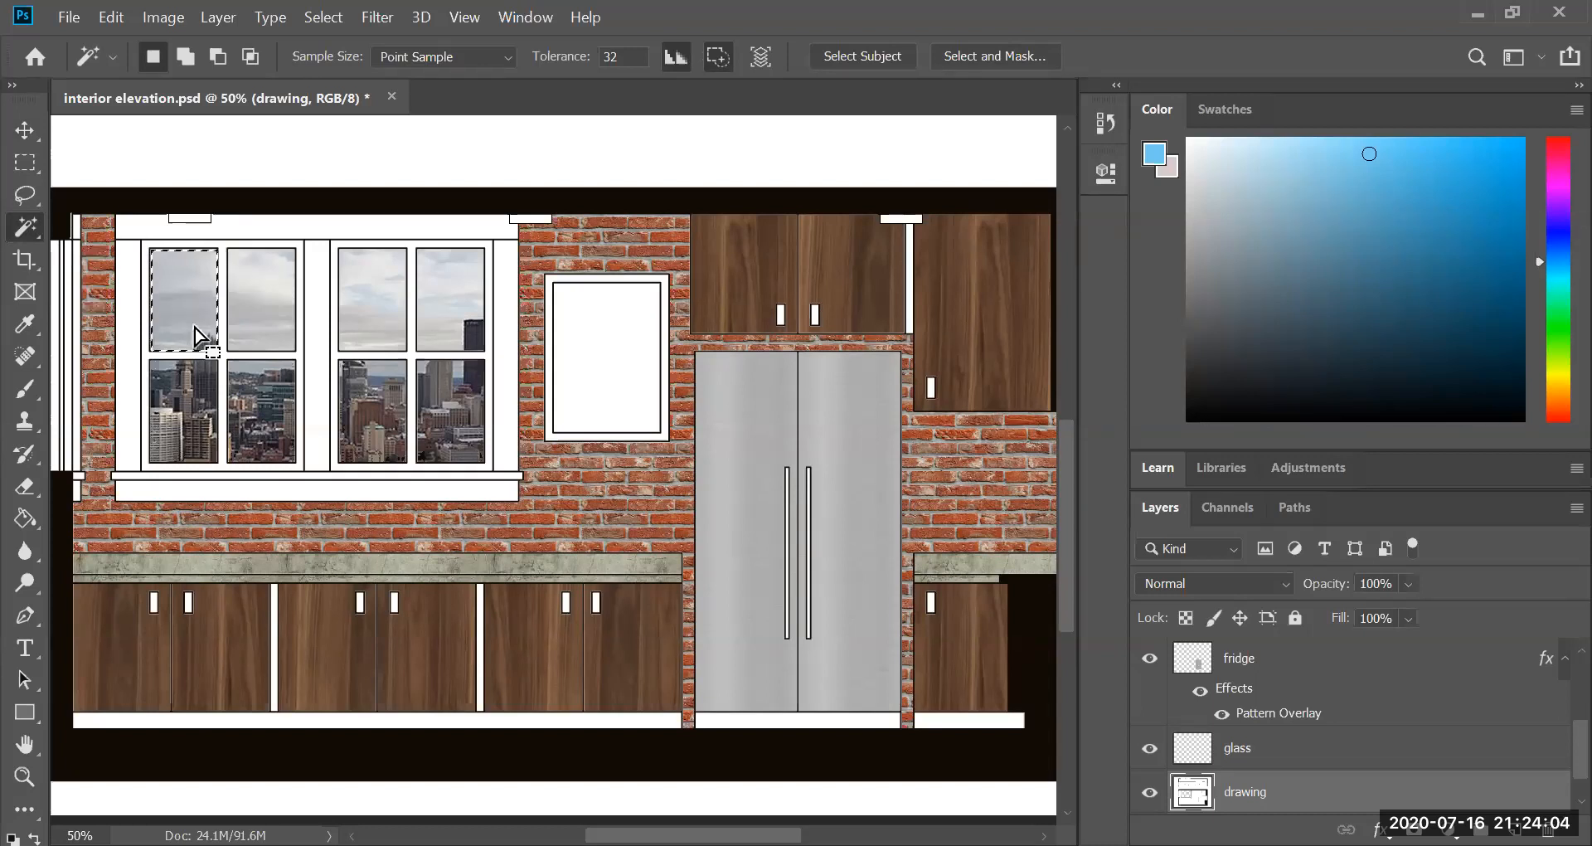
shift+click(272, 322)
shift+click(275, 405)
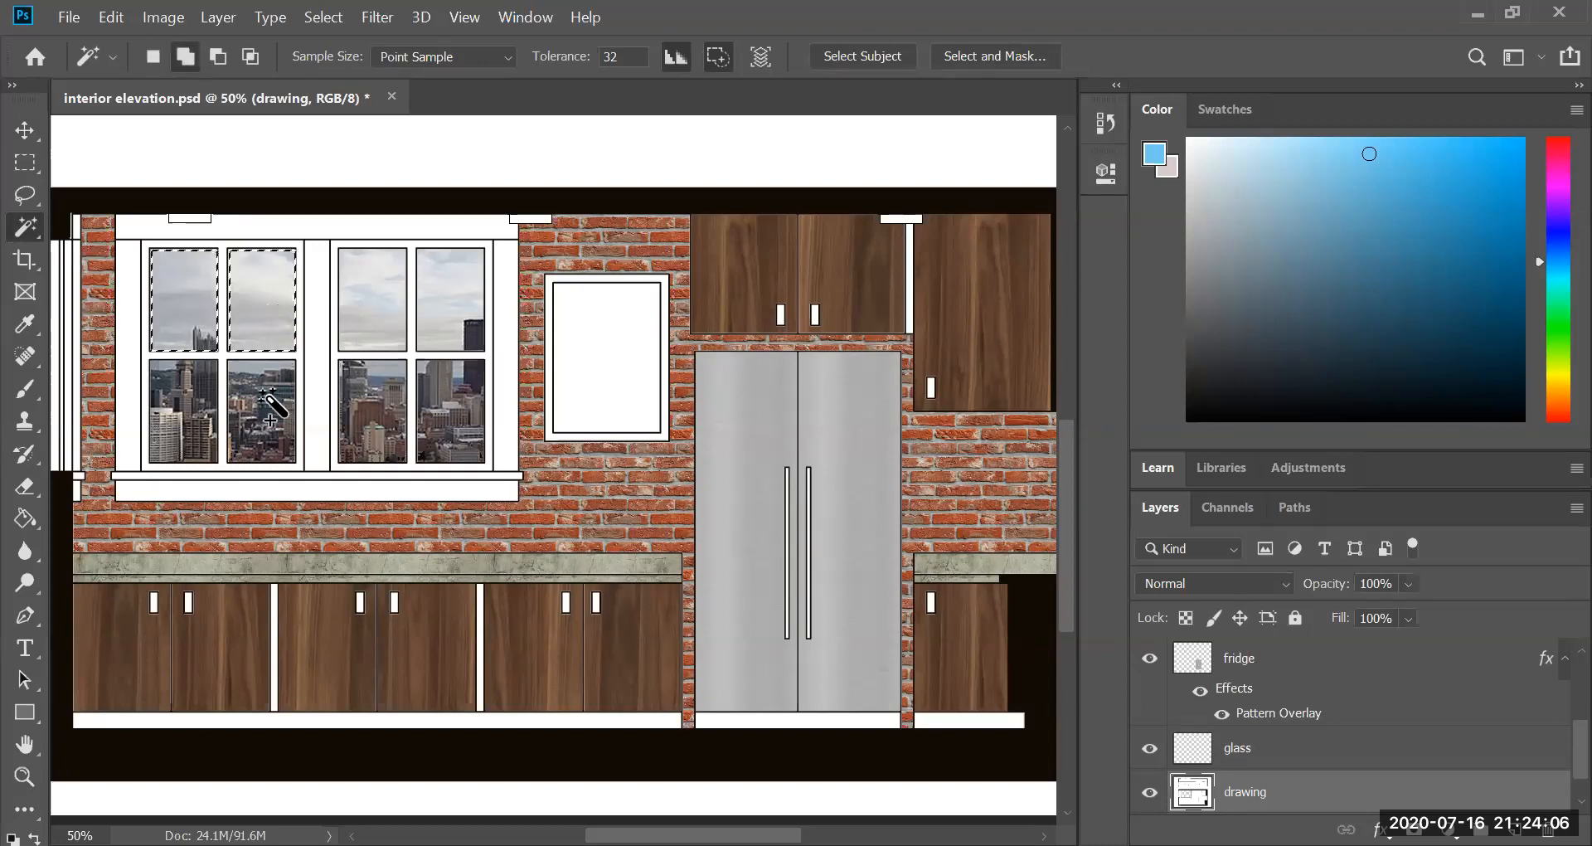
shift+click(203, 416)
shift+click(402, 386)
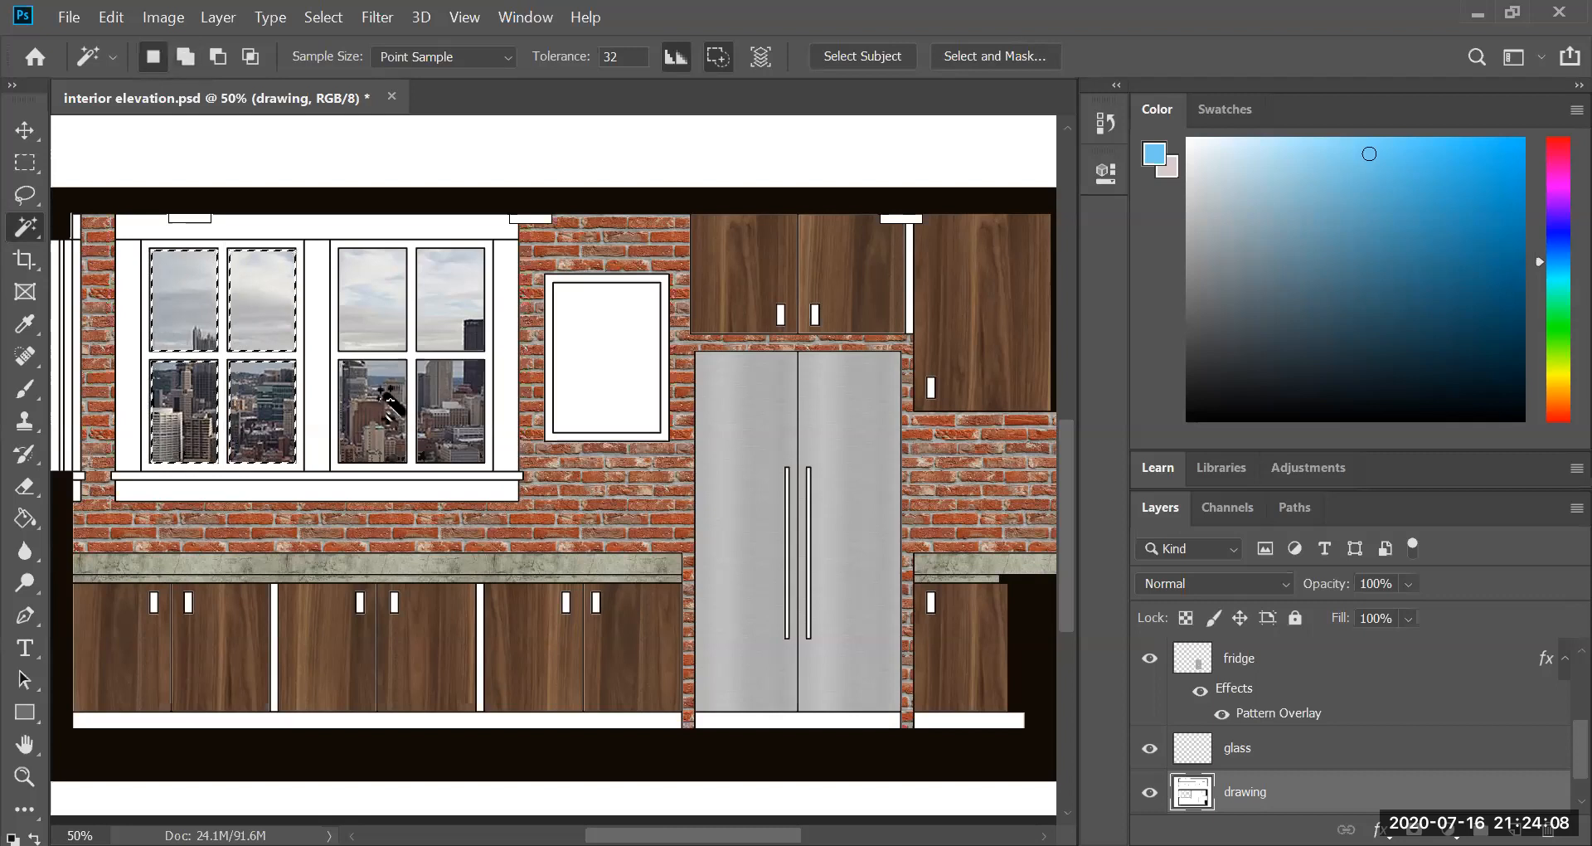
shift+click(454, 406)
shift+click(441, 304)
shift+click(357, 302)
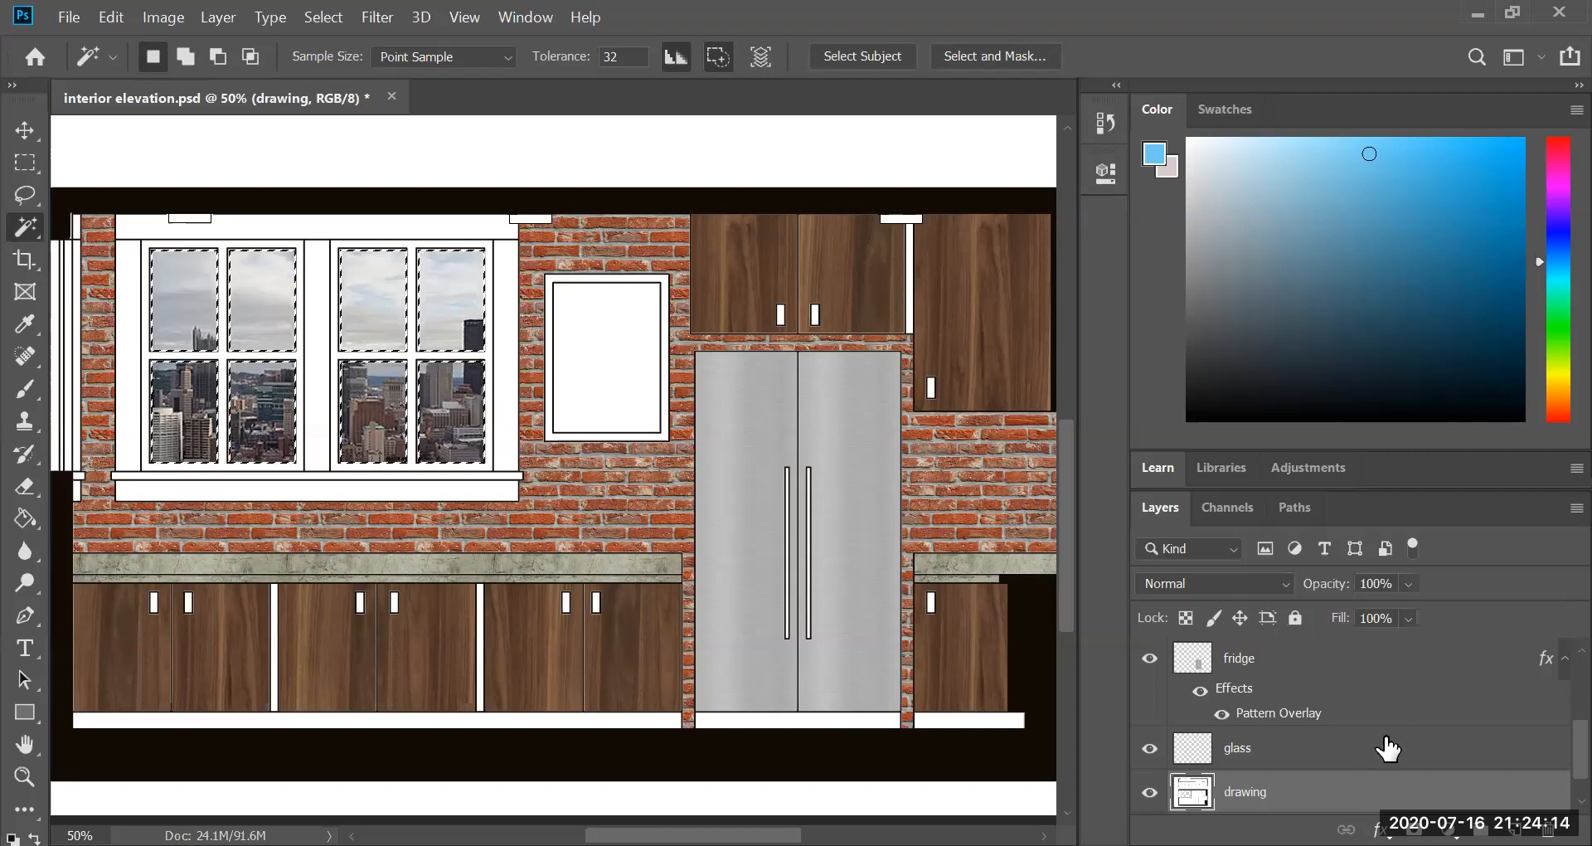
Step: Fill the selected panes on the glass layer with the foreground colour using the Paint Bucket
click(1400, 758)
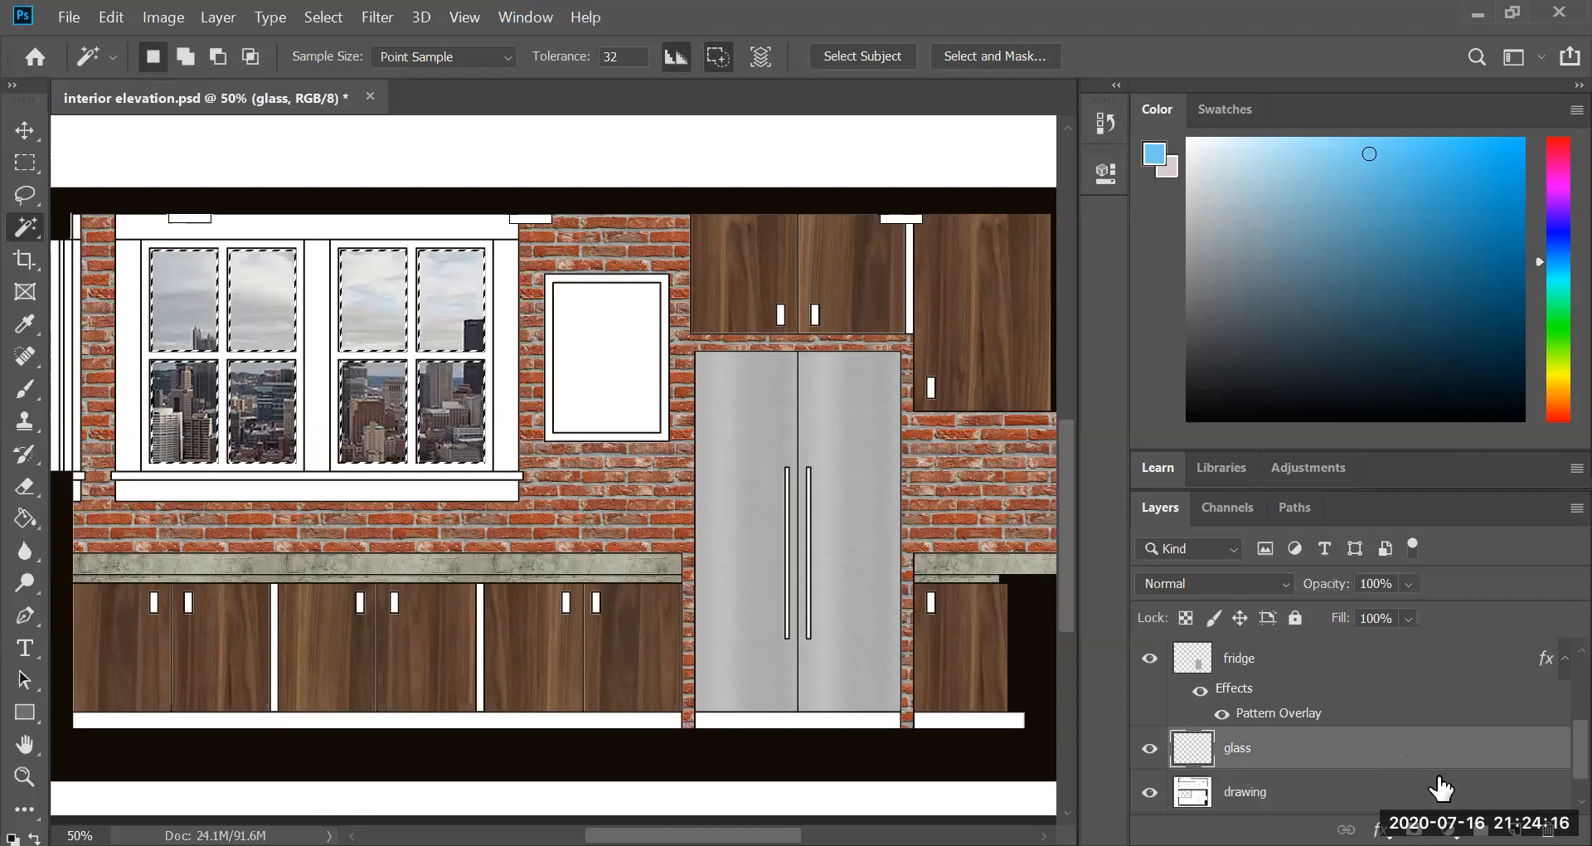
click(29, 522)
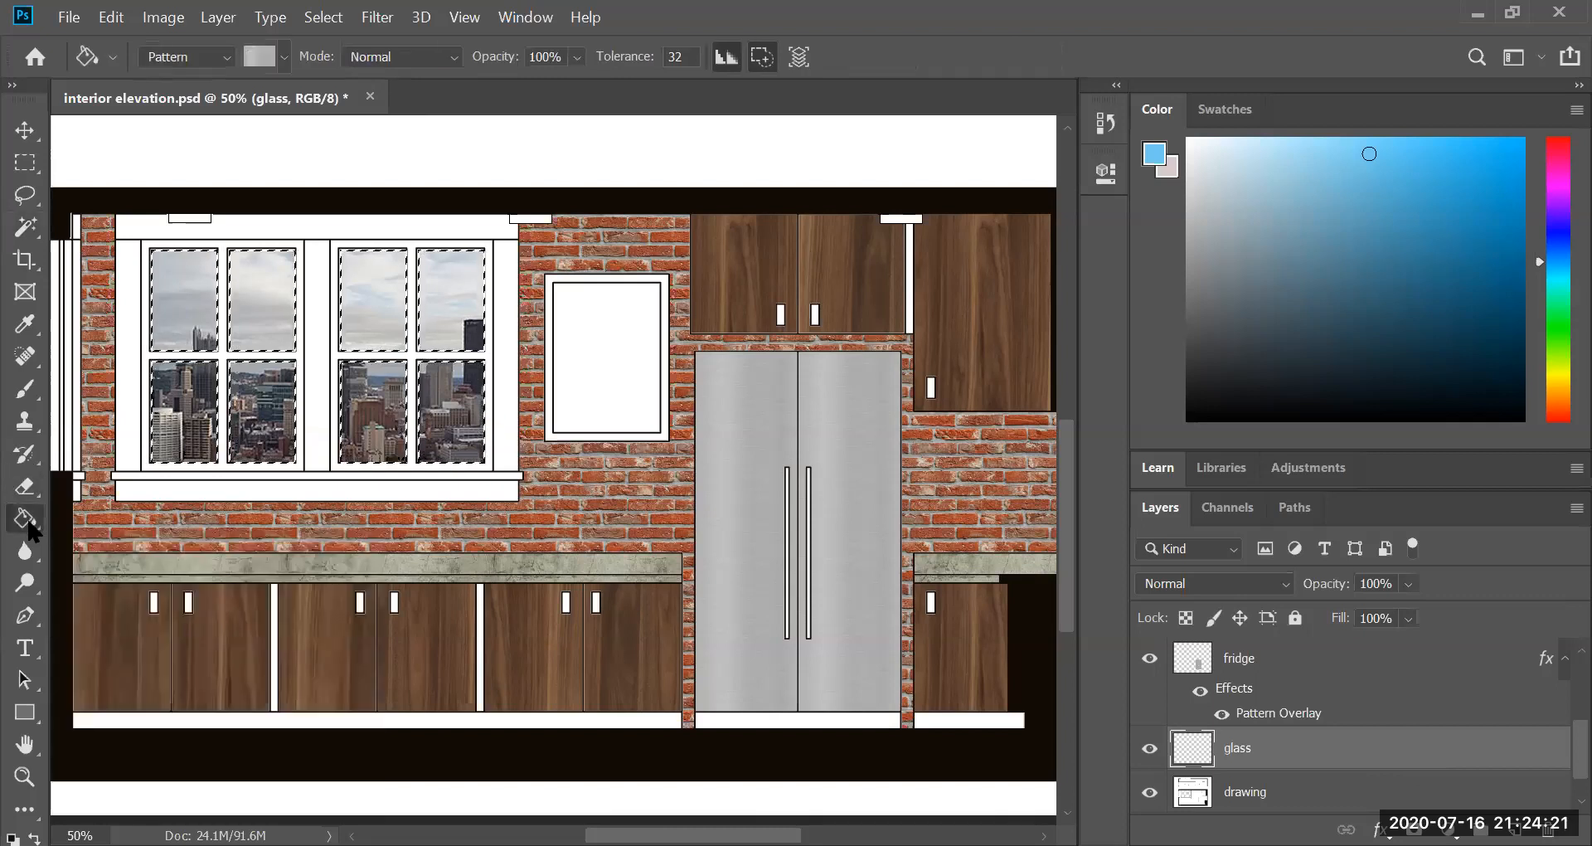
click(222, 53)
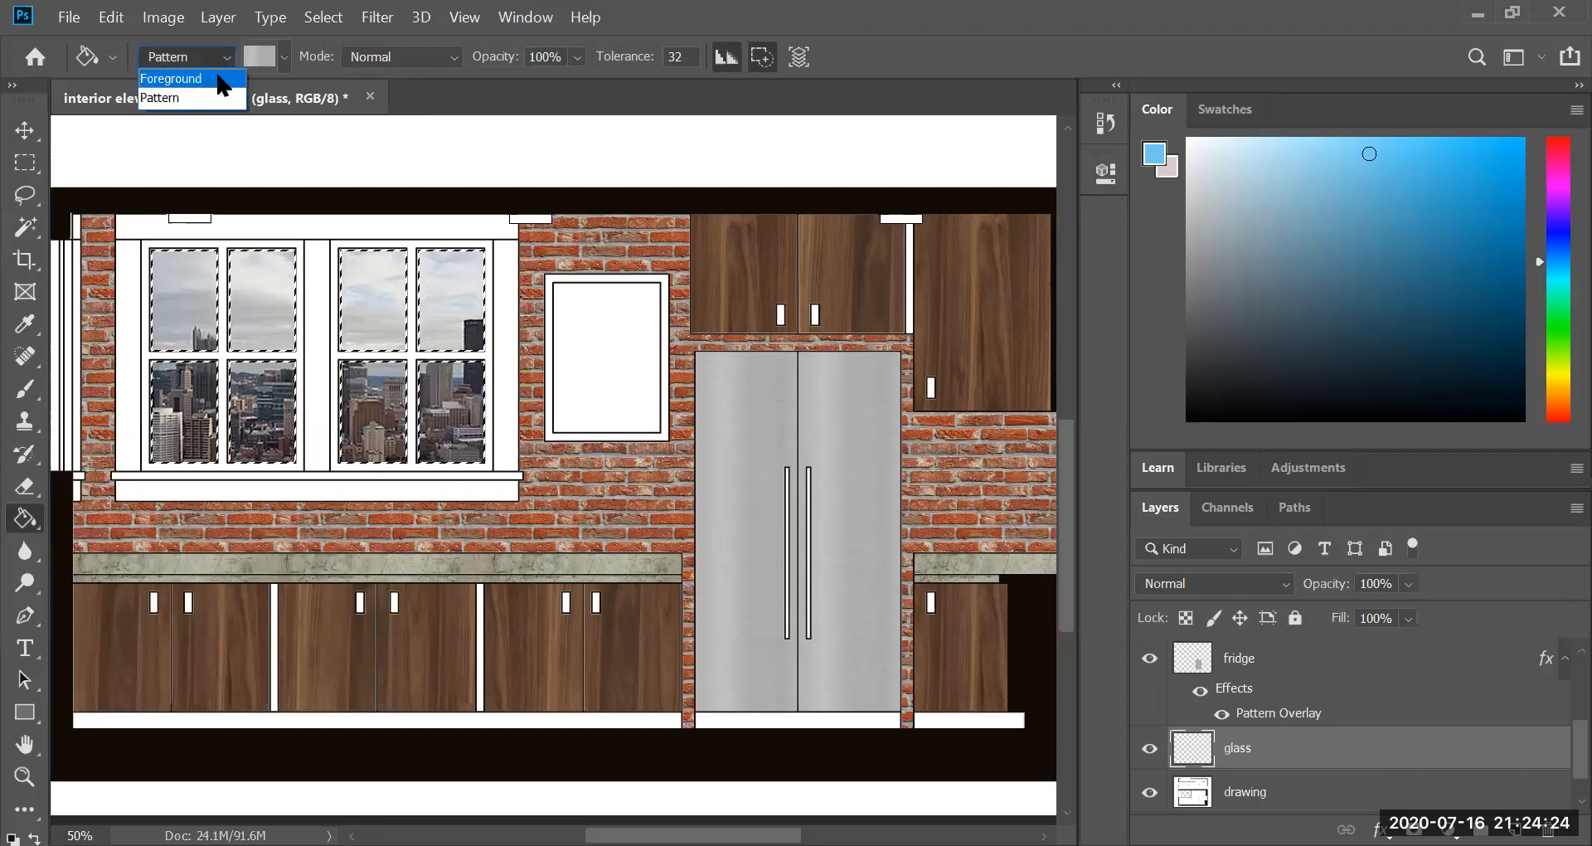
click(219, 78)
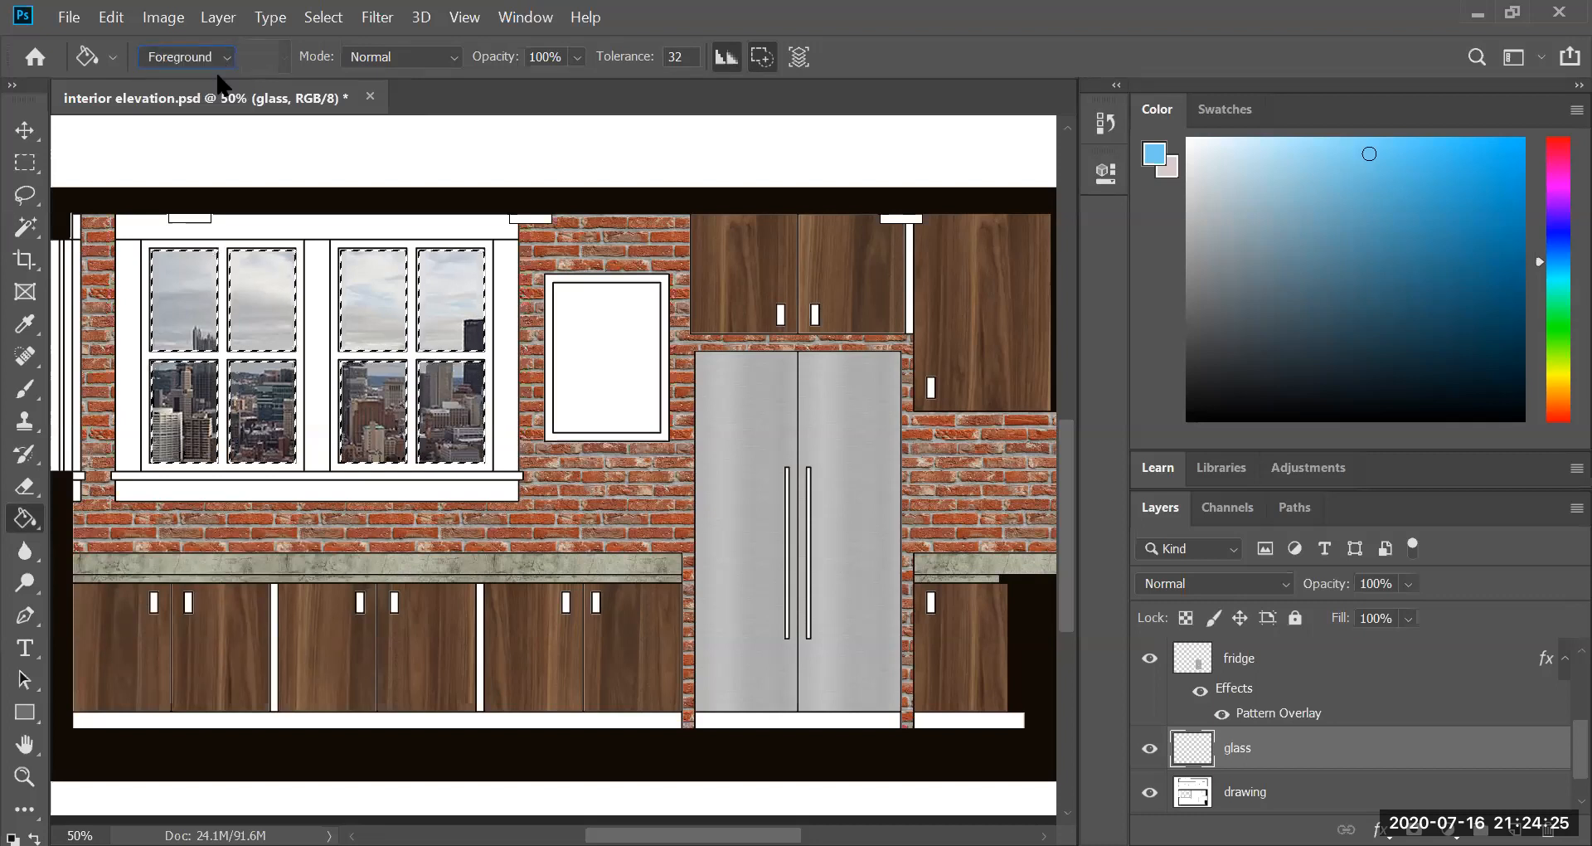
click(179, 274)
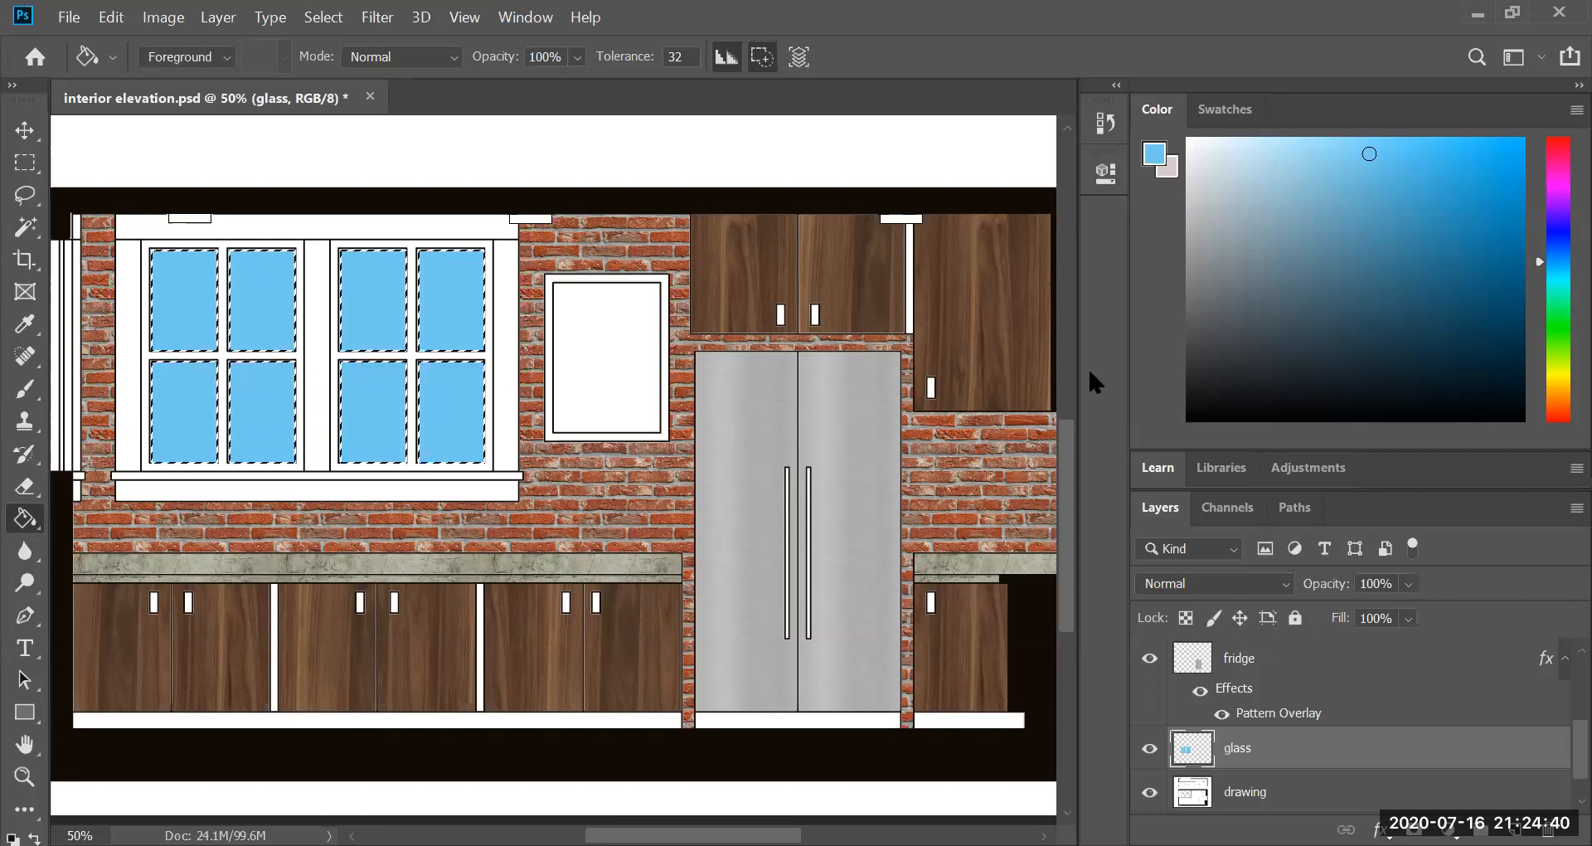
Step: Change the foreground colour to near-white f6fafb
click(1157, 155)
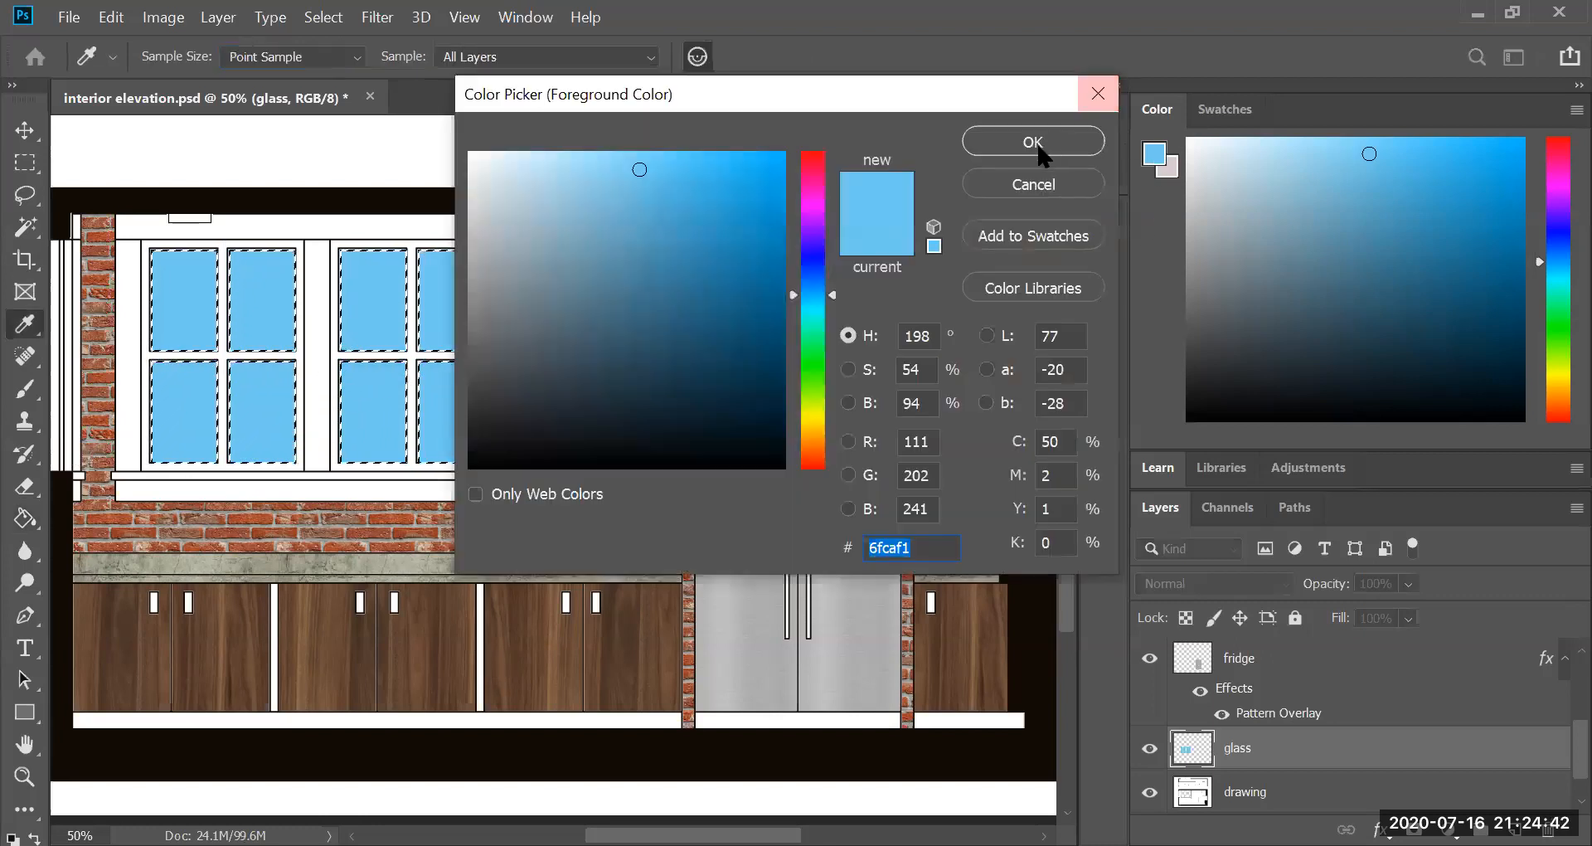
click(474, 157)
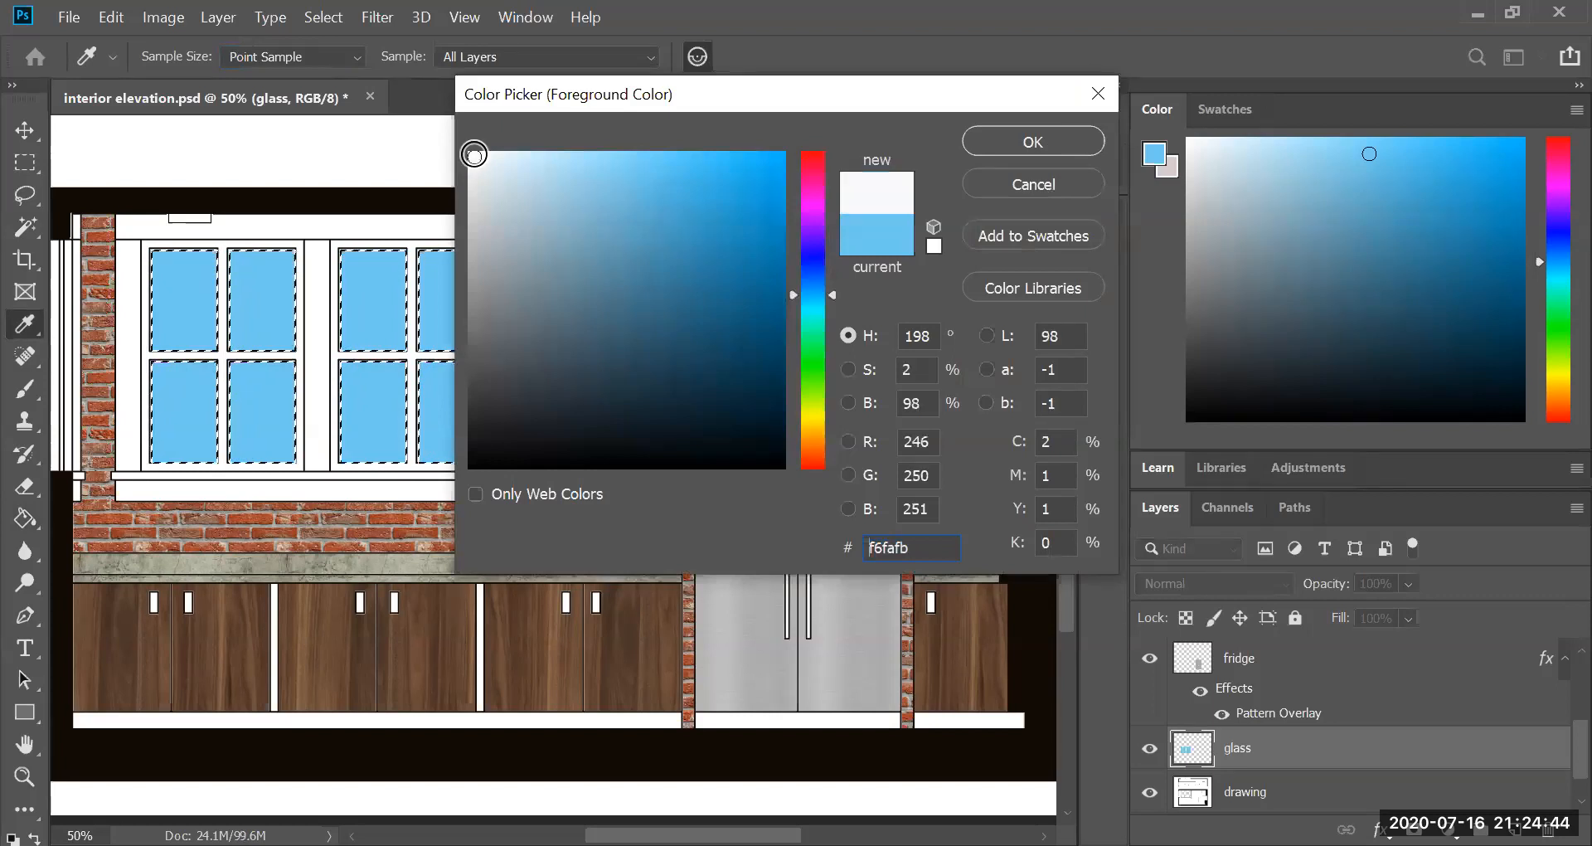
click(1002, 137)
key(g)
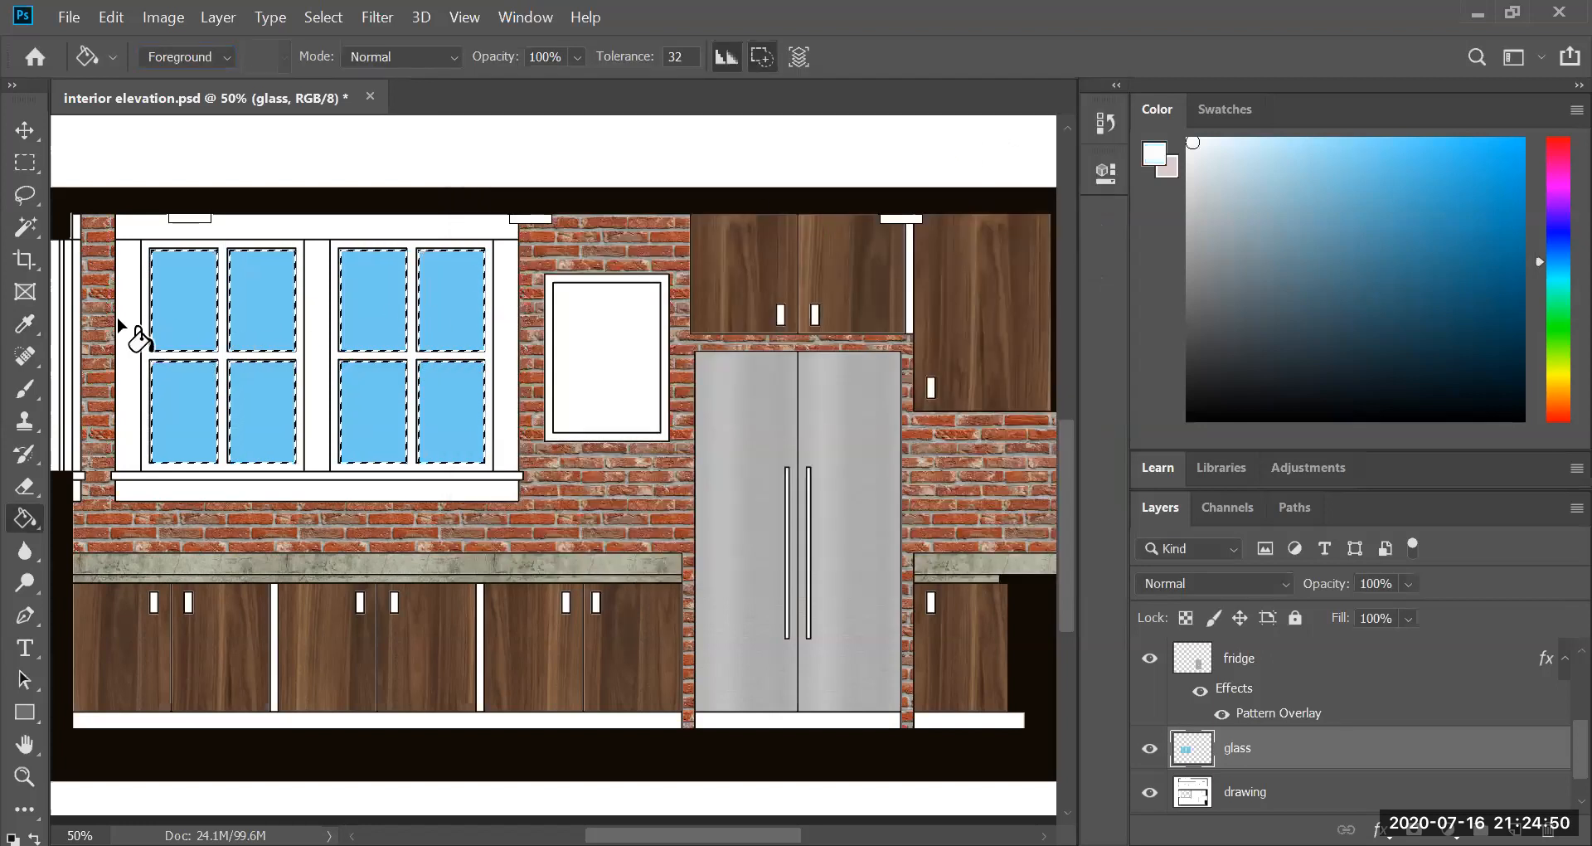
Step: Paint narrow diagonal highlight streaks across both halves of the large window with a size 30 brush, undoing unwanted strokes
click(30, 389)
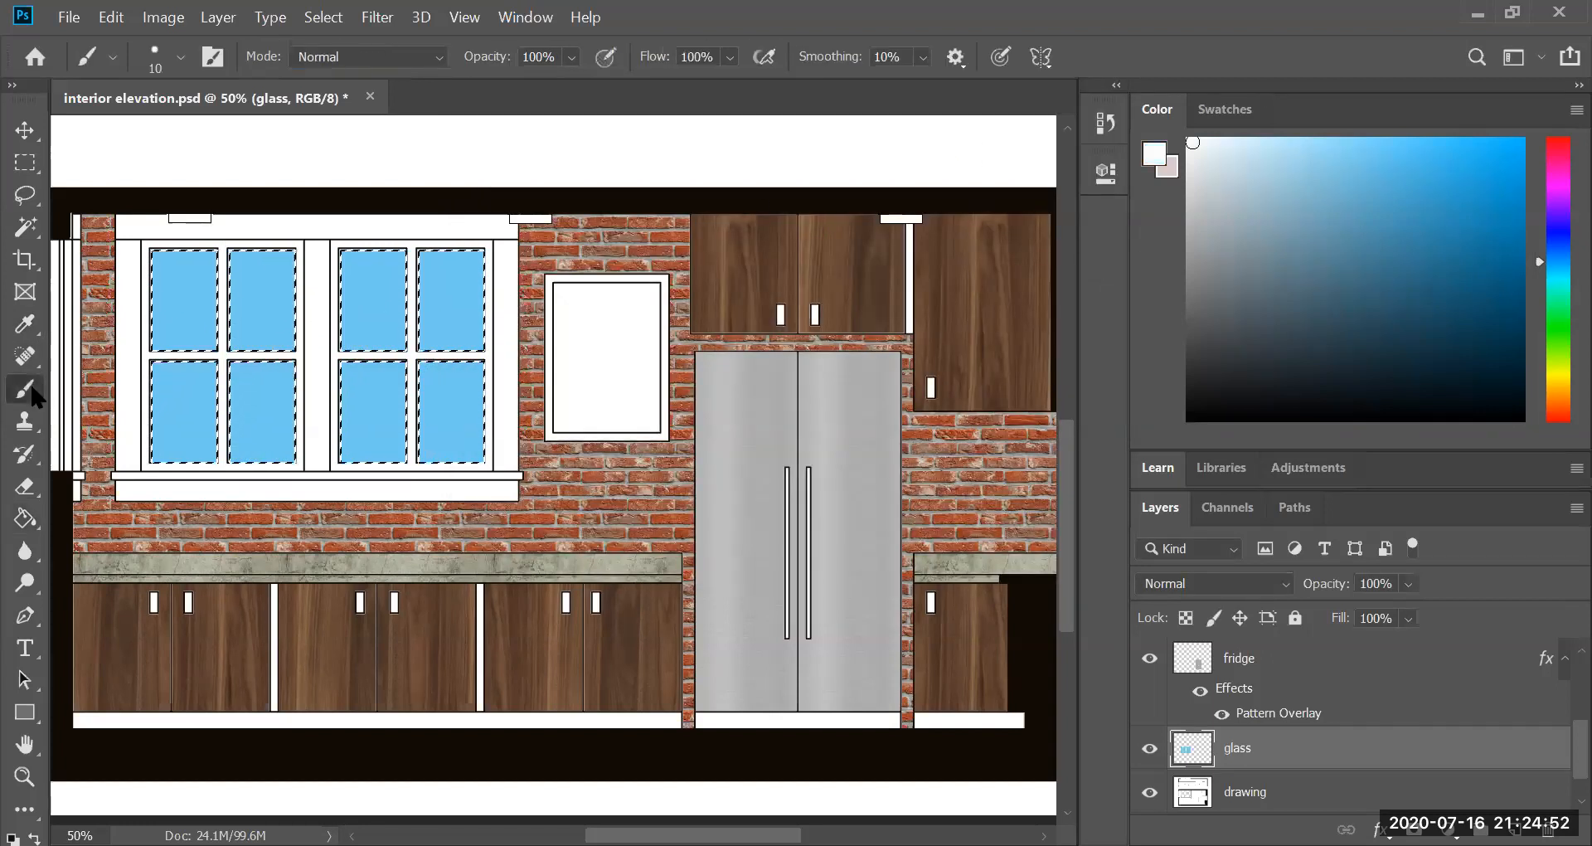
right_click(32, 390)
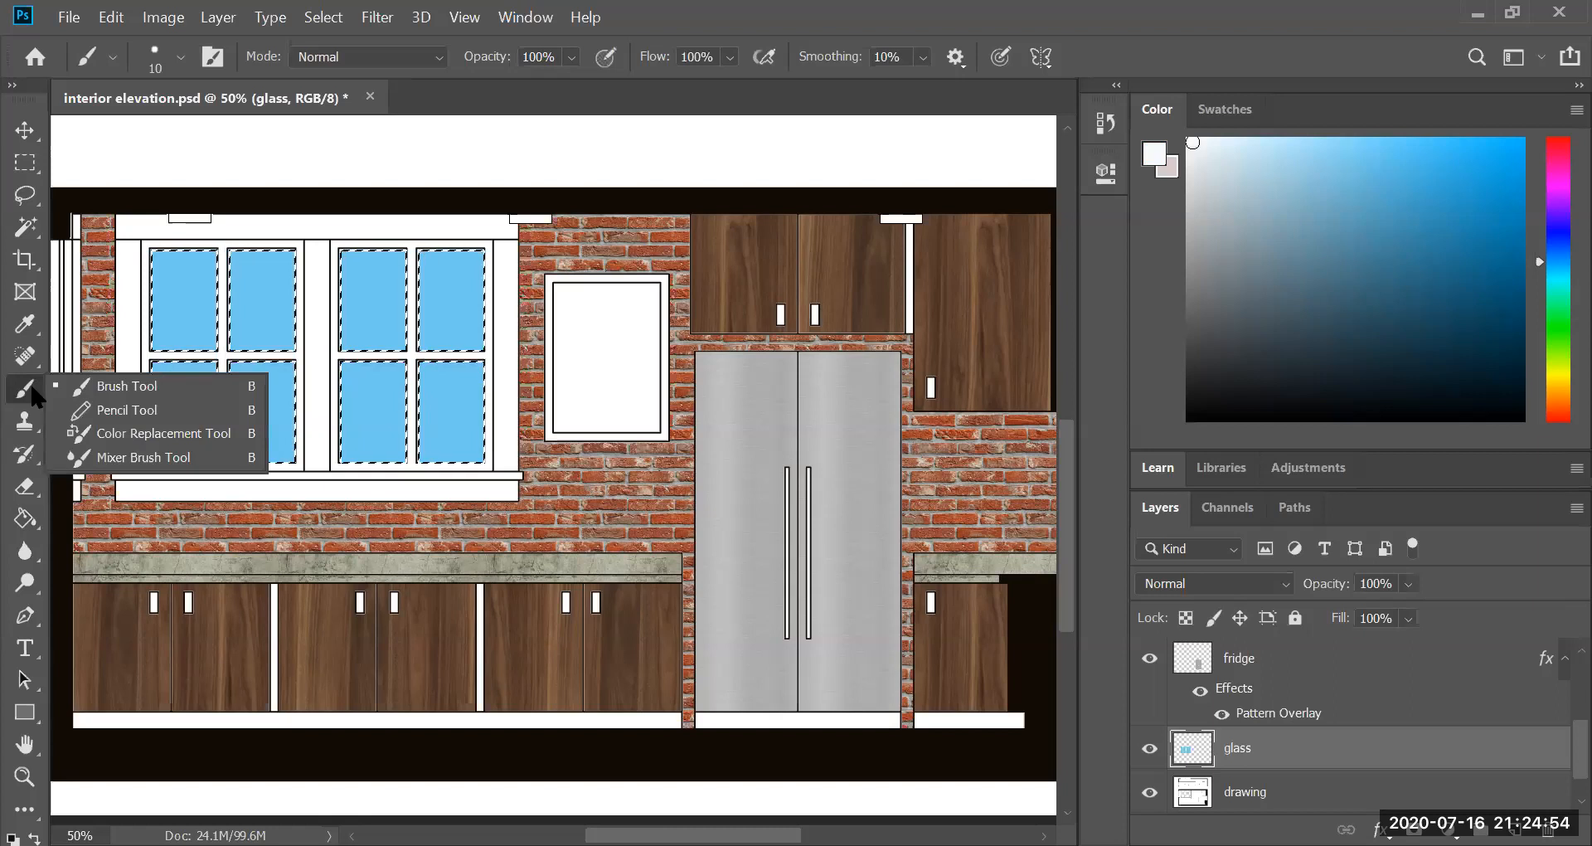
click(32, 385)
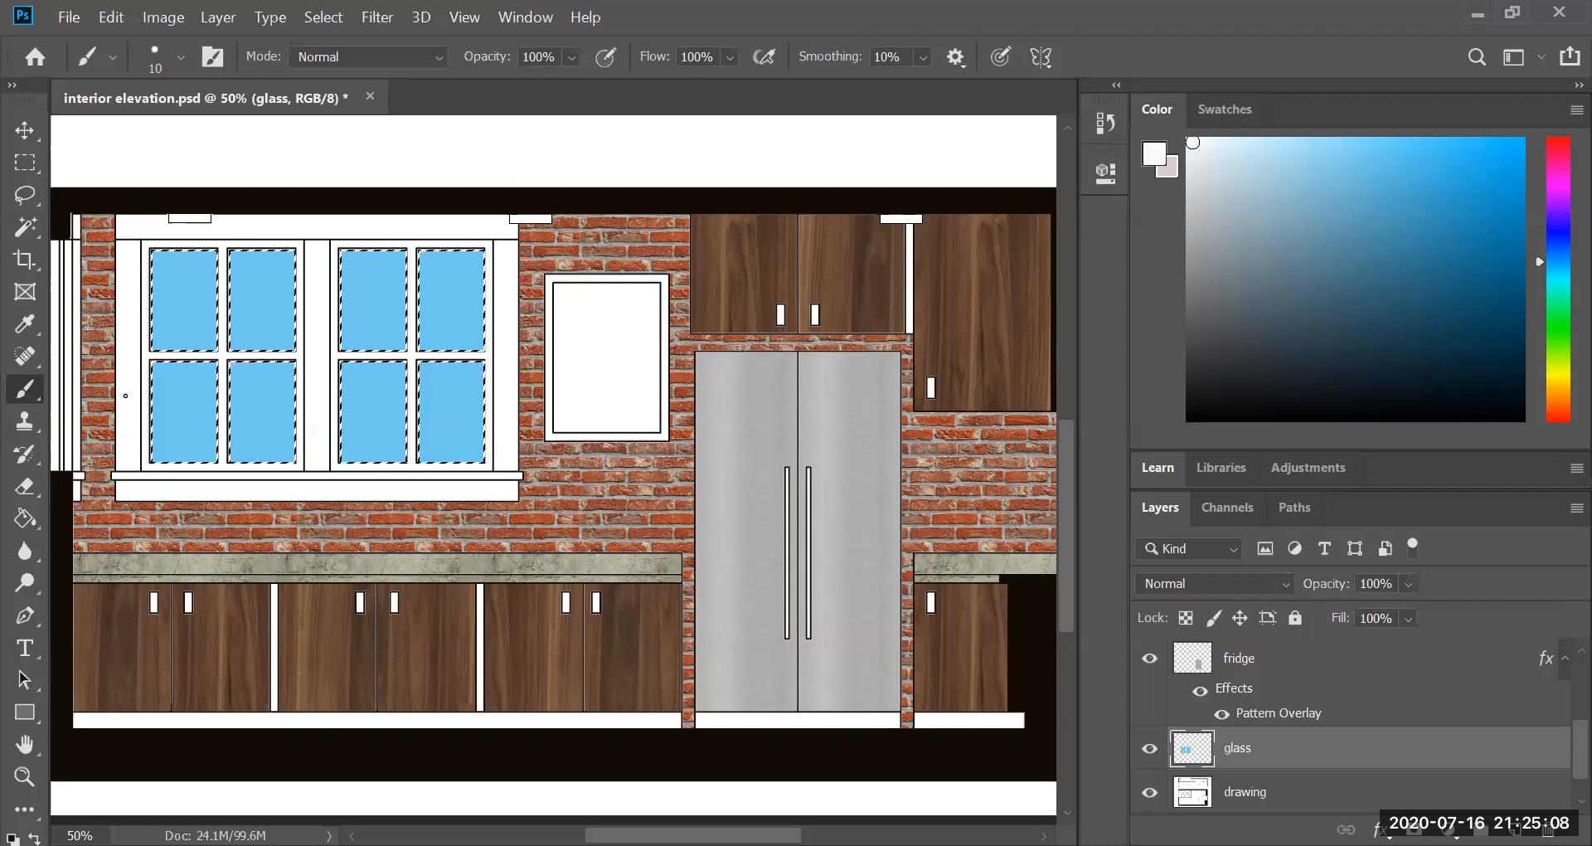
key(bracketright)
key(bracketright)
key(bracketright)
drag(124, 405, 286, 215)
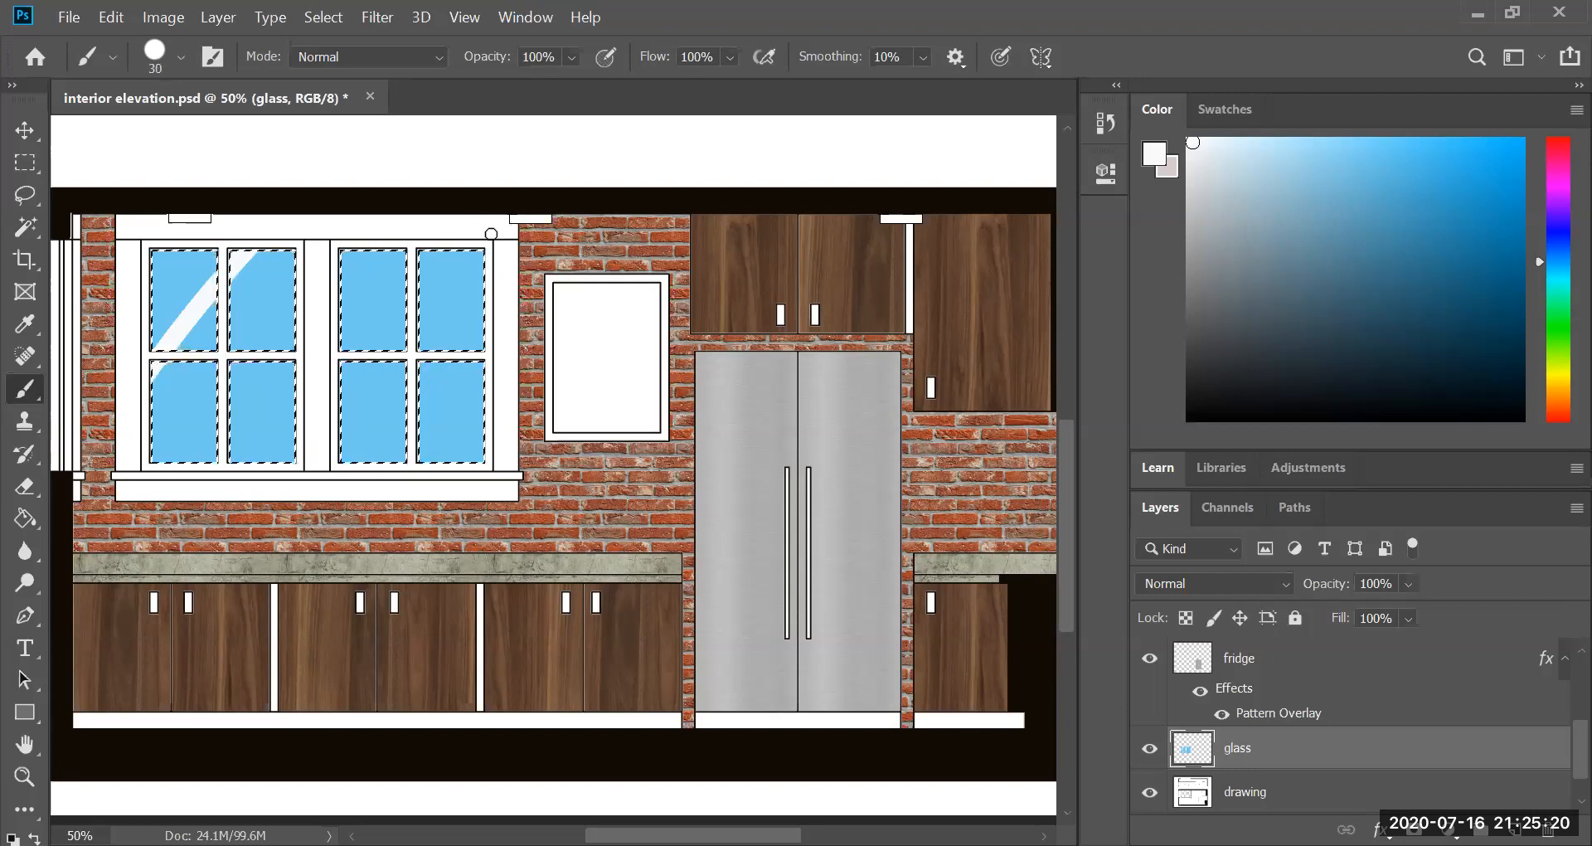
key(ctrl+z)
key(ctrl+z)
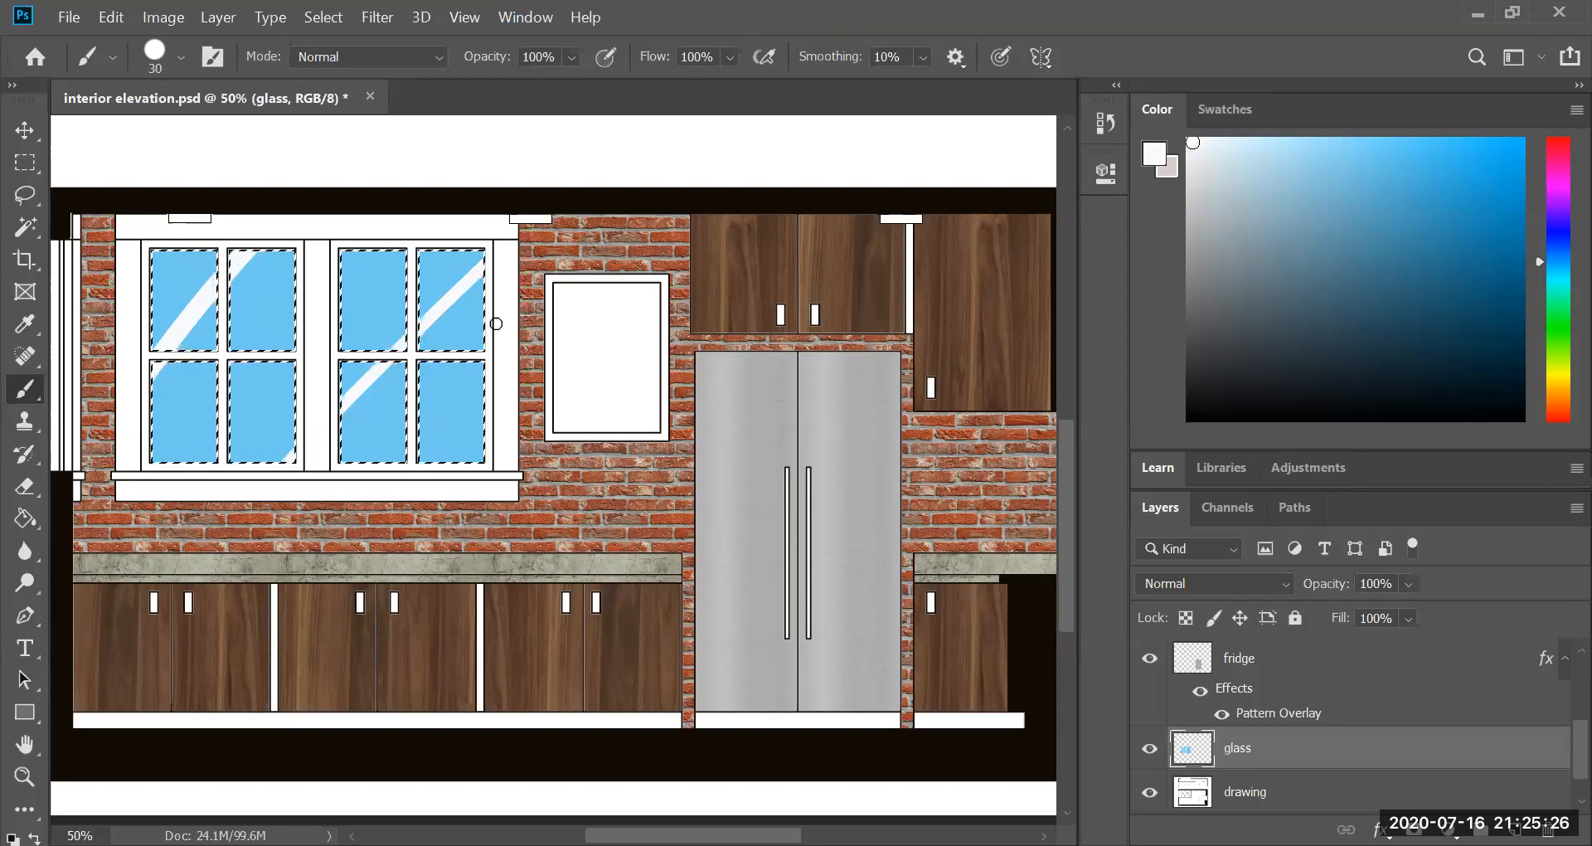
Step: Enlarge the brush to 125 and paint a broad diagonal highlight across the lower panes of the window's right half, redoing the first stroke
key(bracketright)
key(bracketright)
key(bracketright)
key(bracketright)
key(bracketright)
key(bracketright)
drag(516, 342, 97, 618)
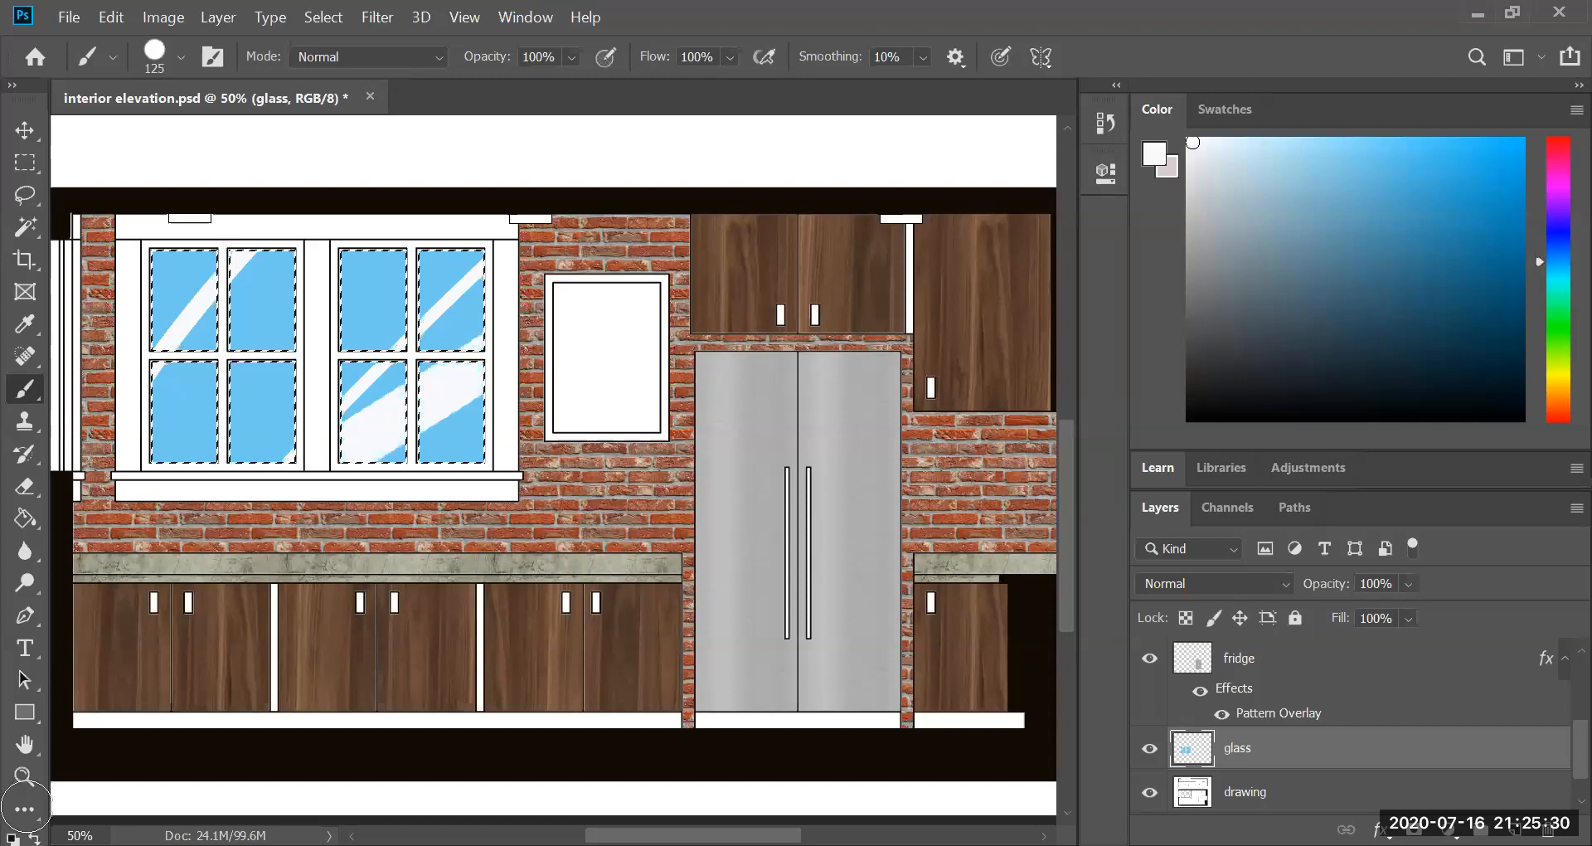
key(ctrl+z)
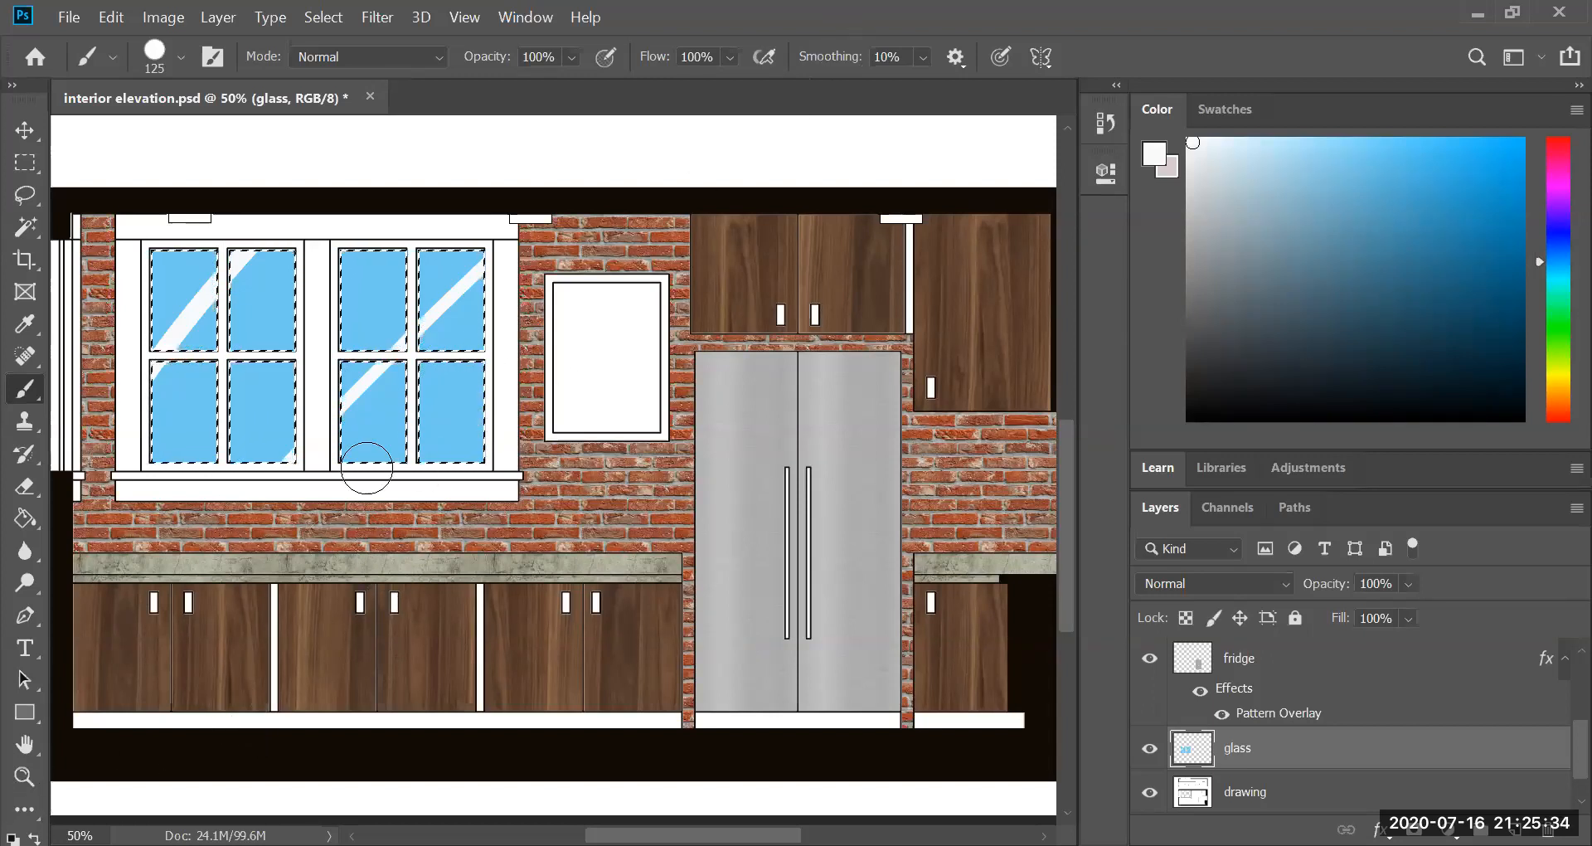
drag(681, 237, 343, 453)
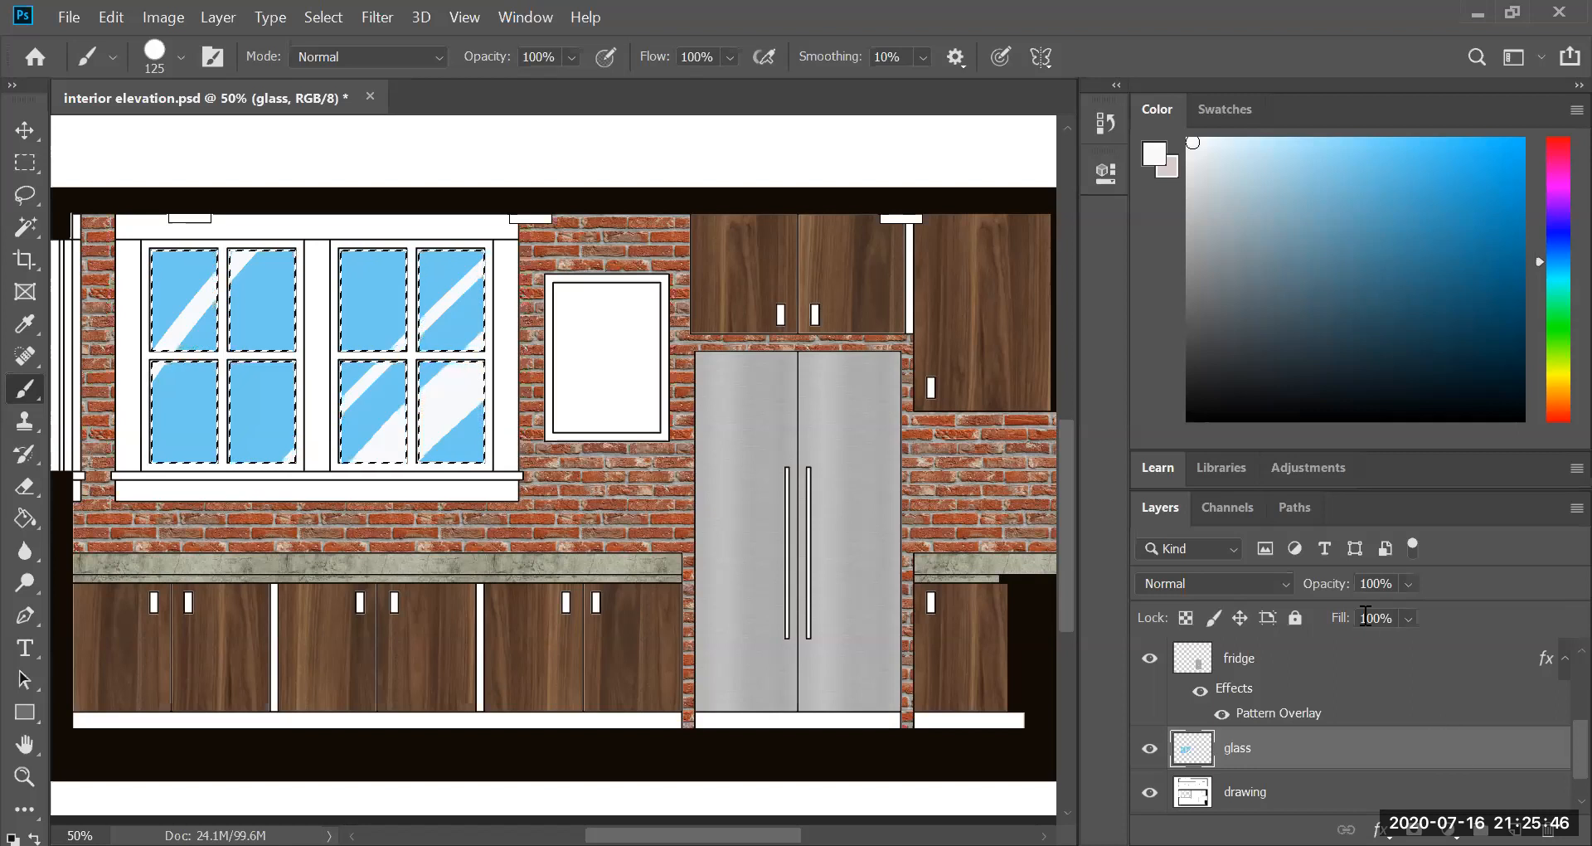
Step: Lower the glass layer's opacity to 35% and clear the pane selection
drag(1408, 586, 1381, 630)
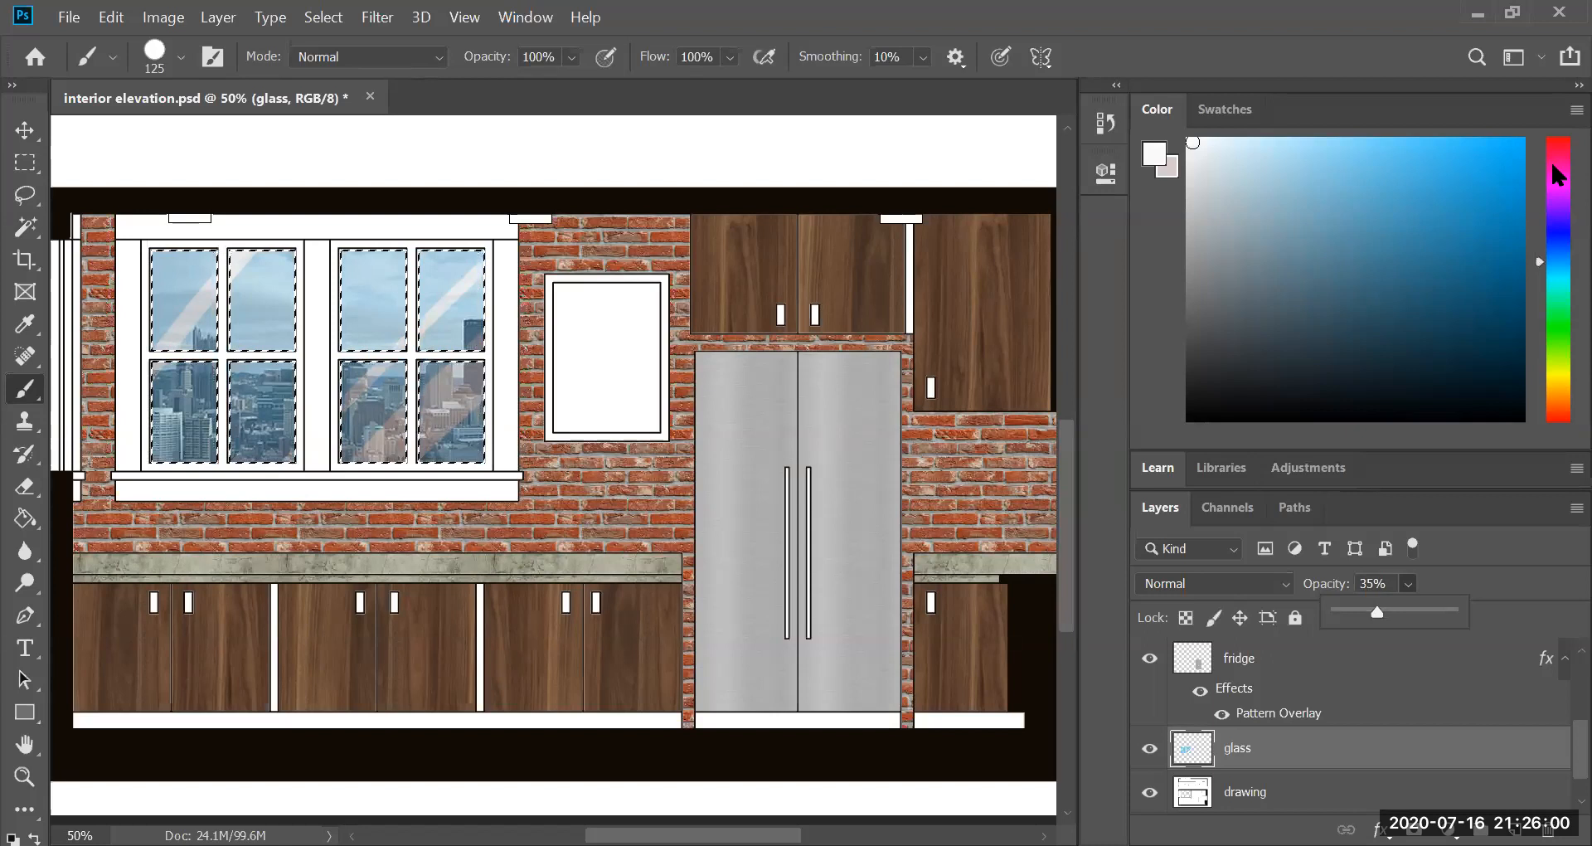
key(ctrl+d)
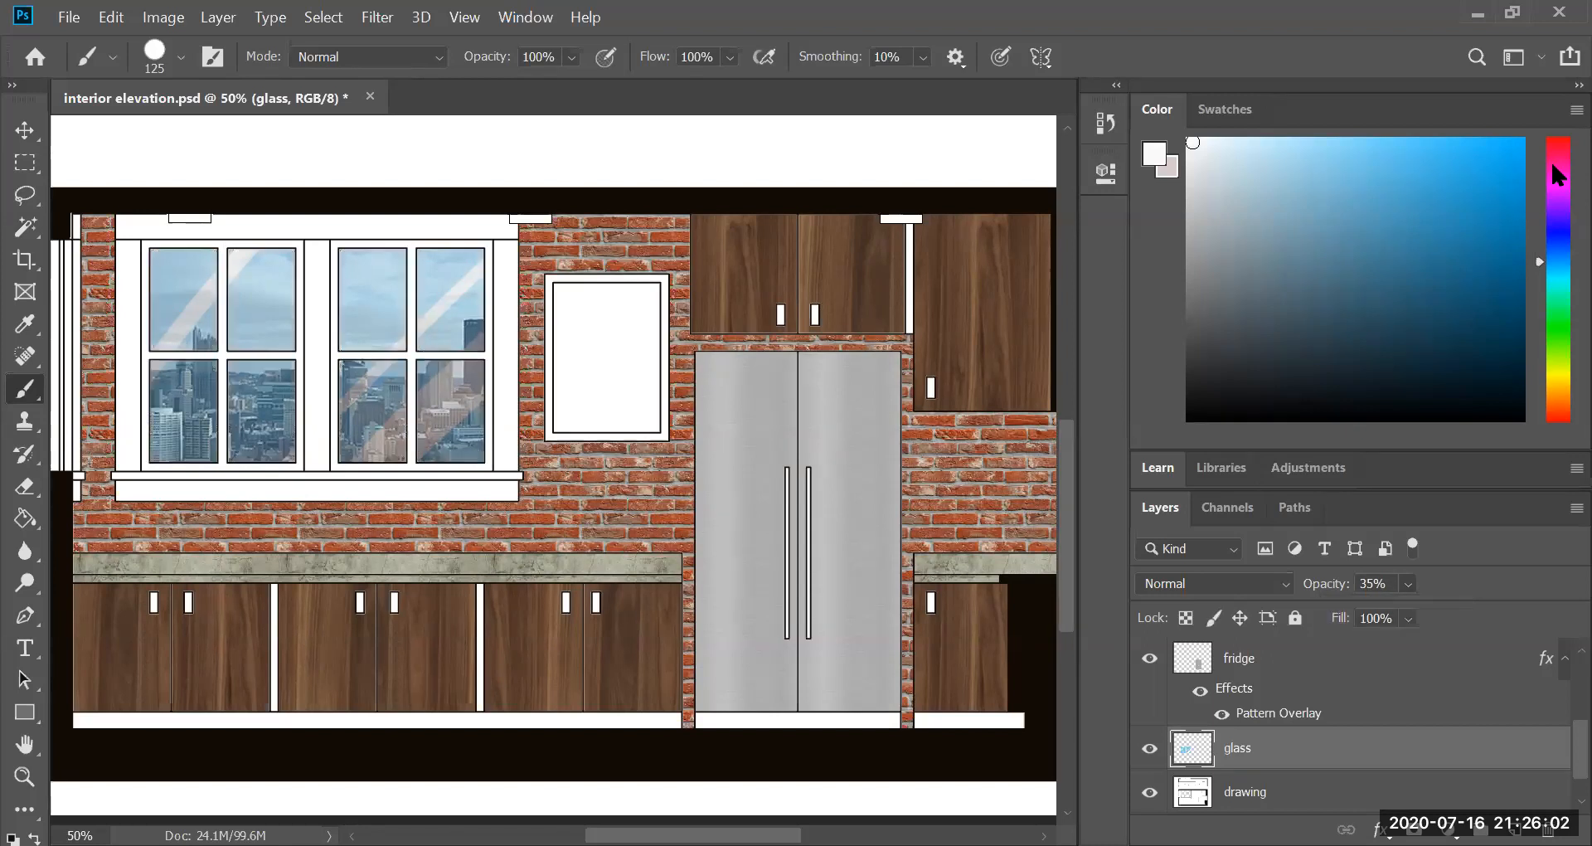